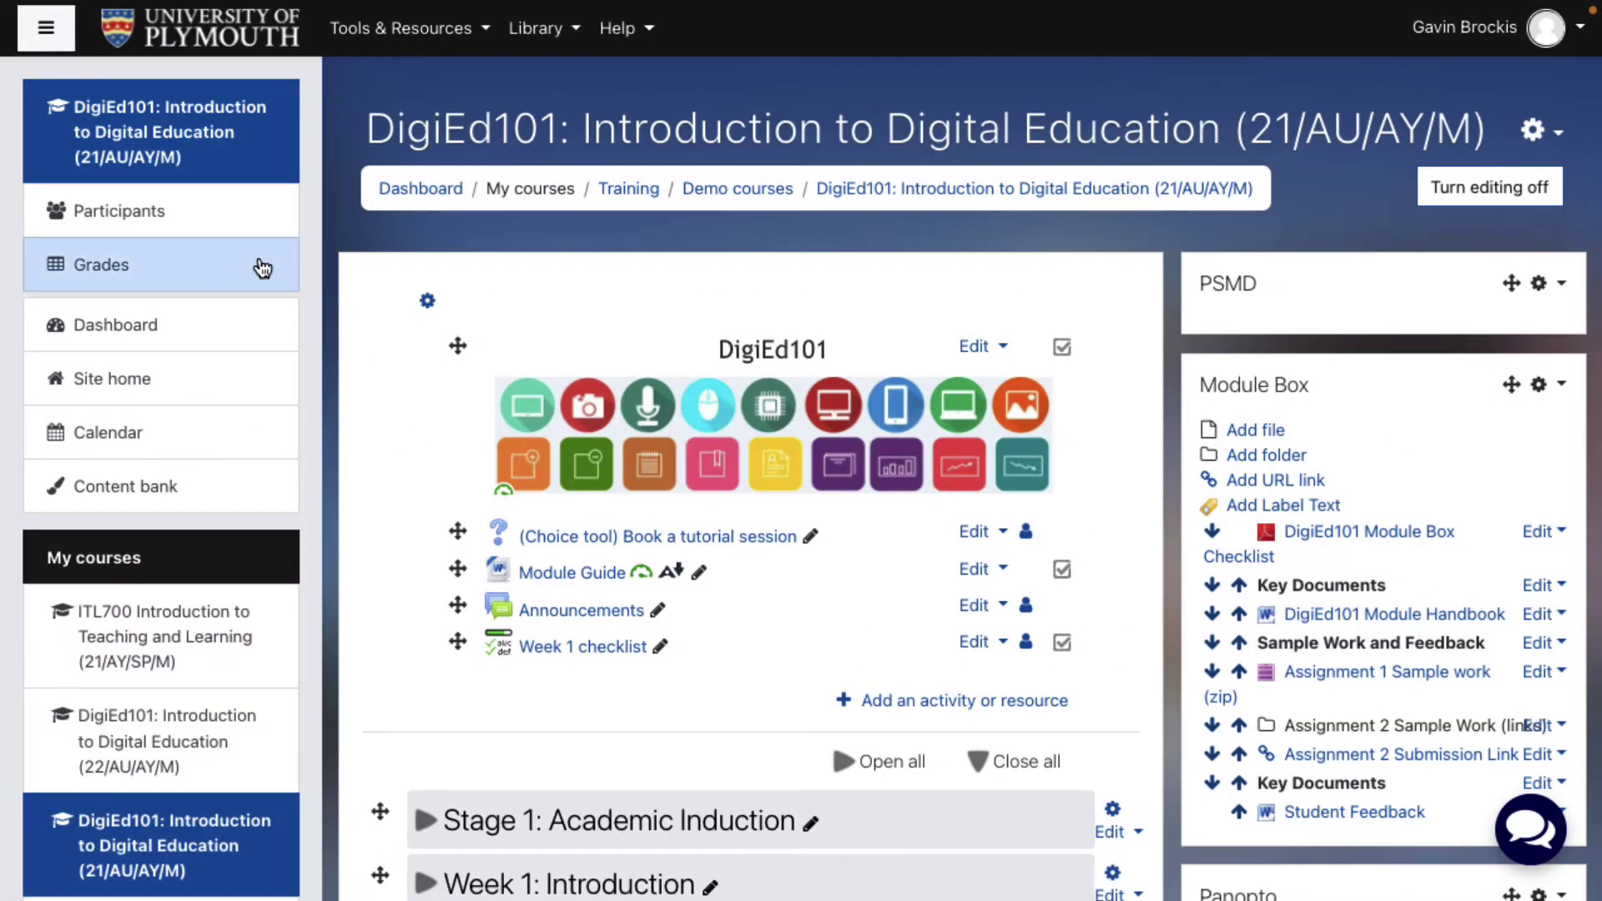
Step: Go from the course Participants page to the Groups page
{"action": "left_click", "coordinate": [167, 225]}
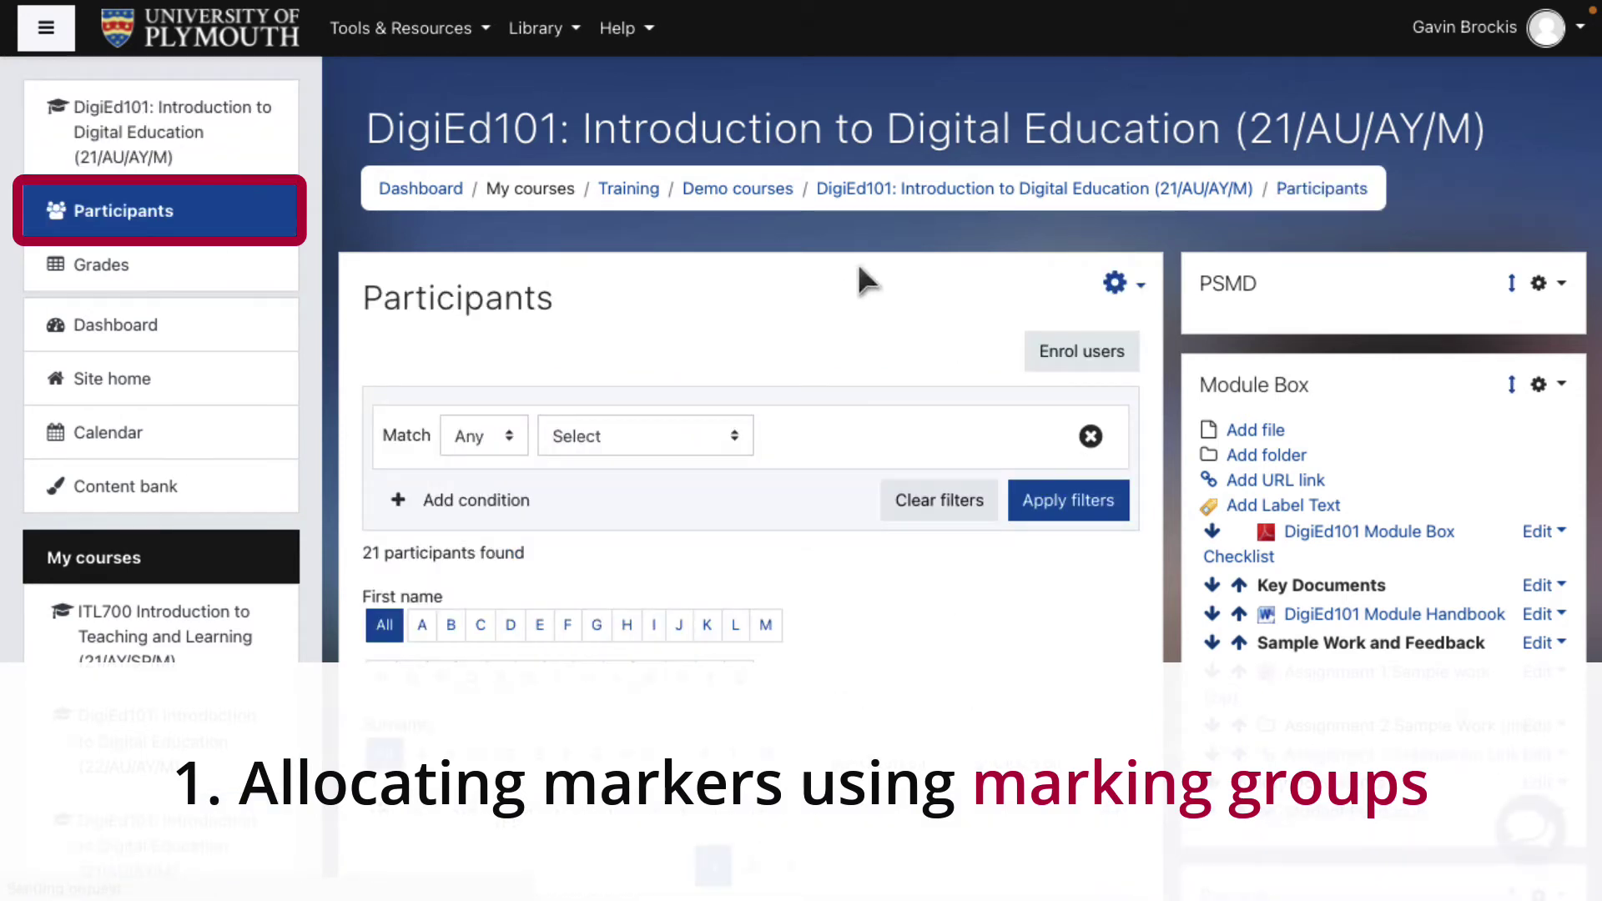
{"action": "left_click", "coordinate": [1113, 288]}
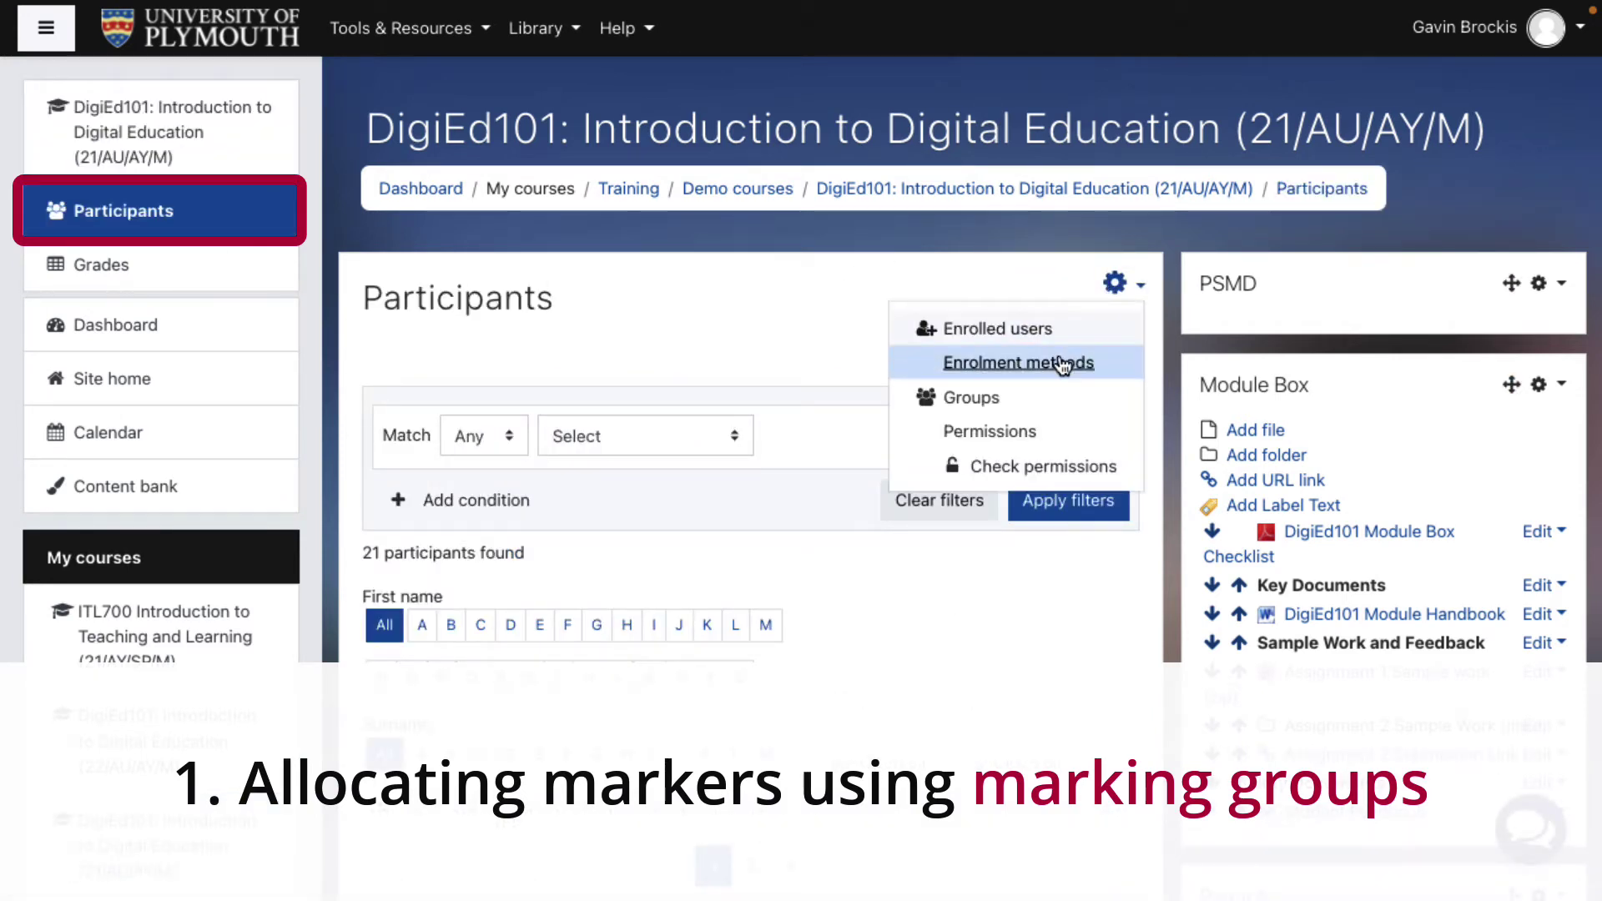
{"action": "left_click", "coordinate": [1045, 406]}
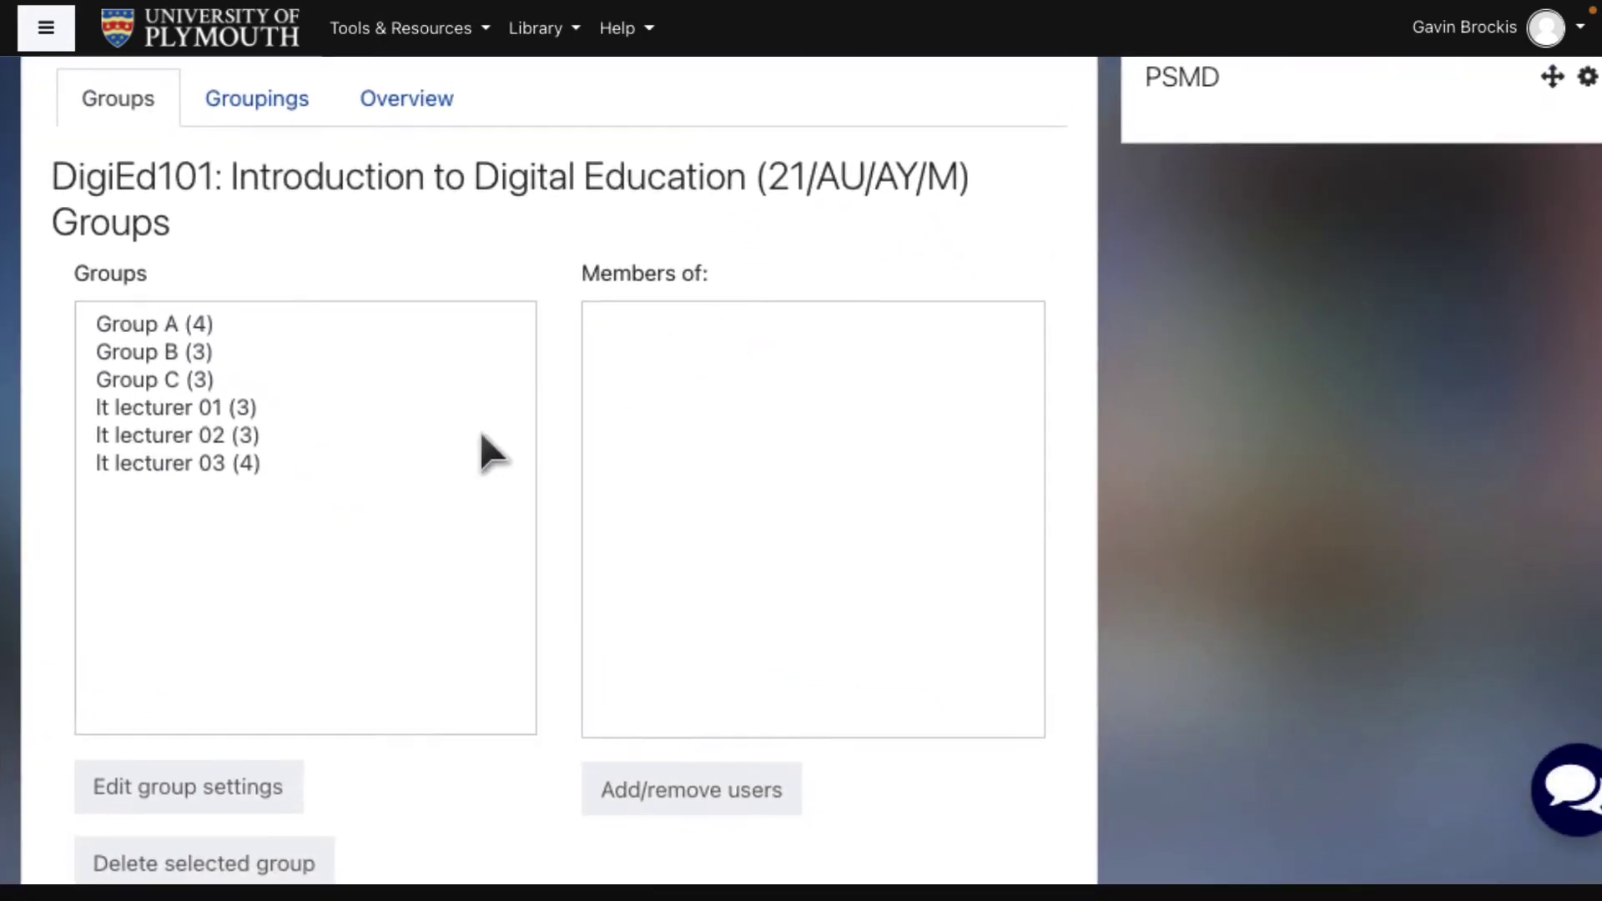
Step: Check the members of It lecturer 01, 02 and 03, then view the Groupings overview
{"action": "left_click", "coordinate": [363, 407]}
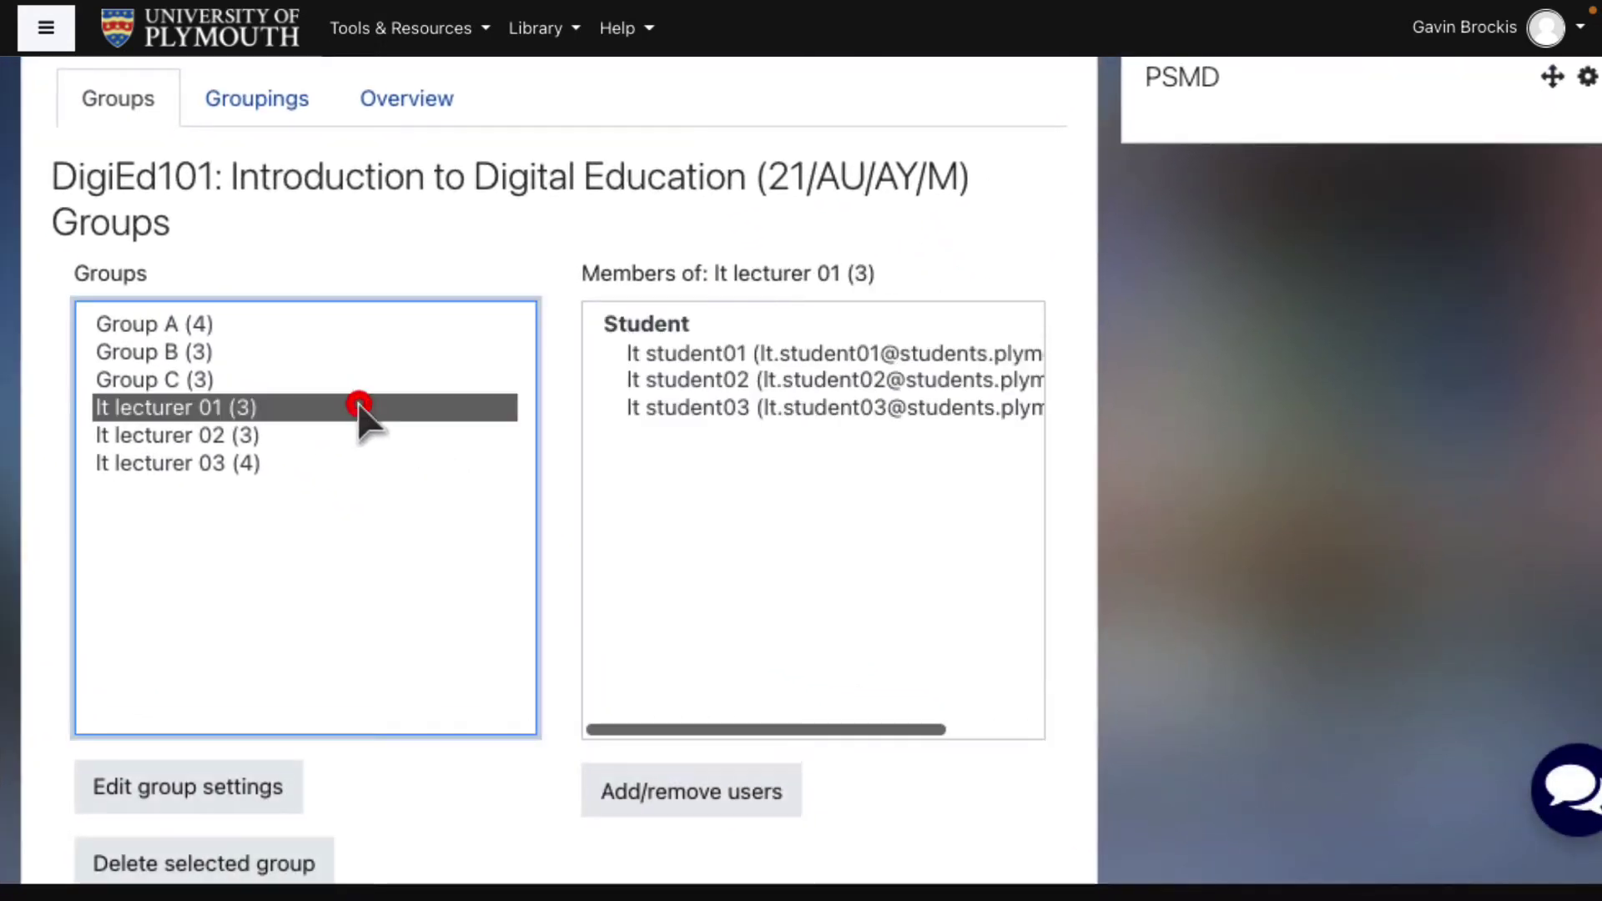
{"action": "left_click", "coordinate": [284, 438]}
{"action": "left_click", "coordinate": [282, 463]}
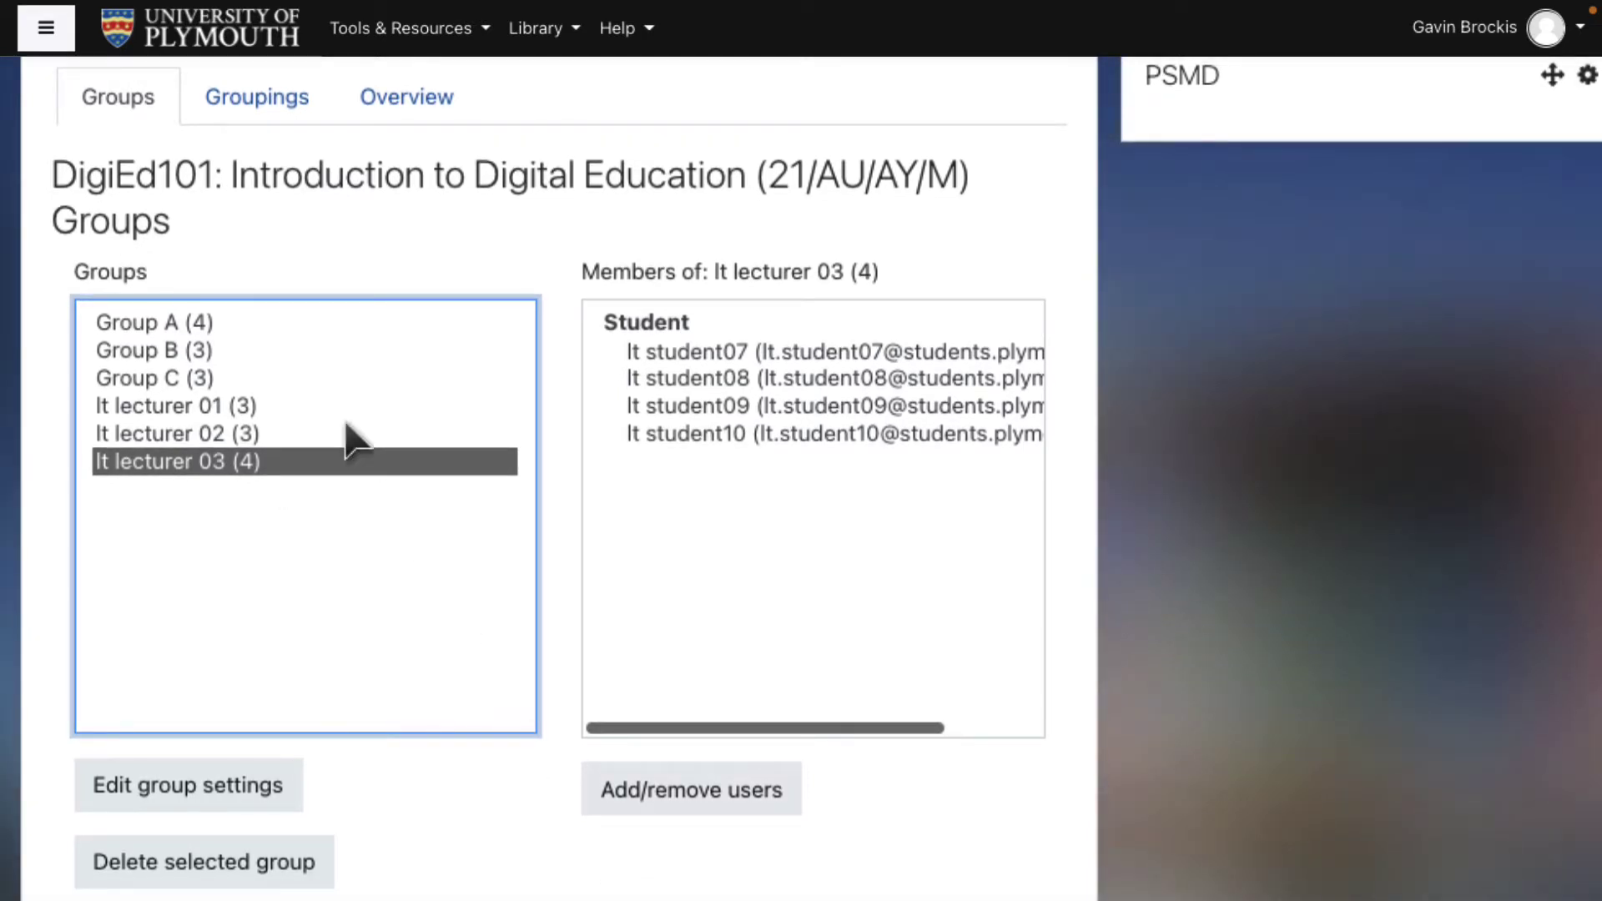
{"action": "left_click", "coordinate": [232, 90]}
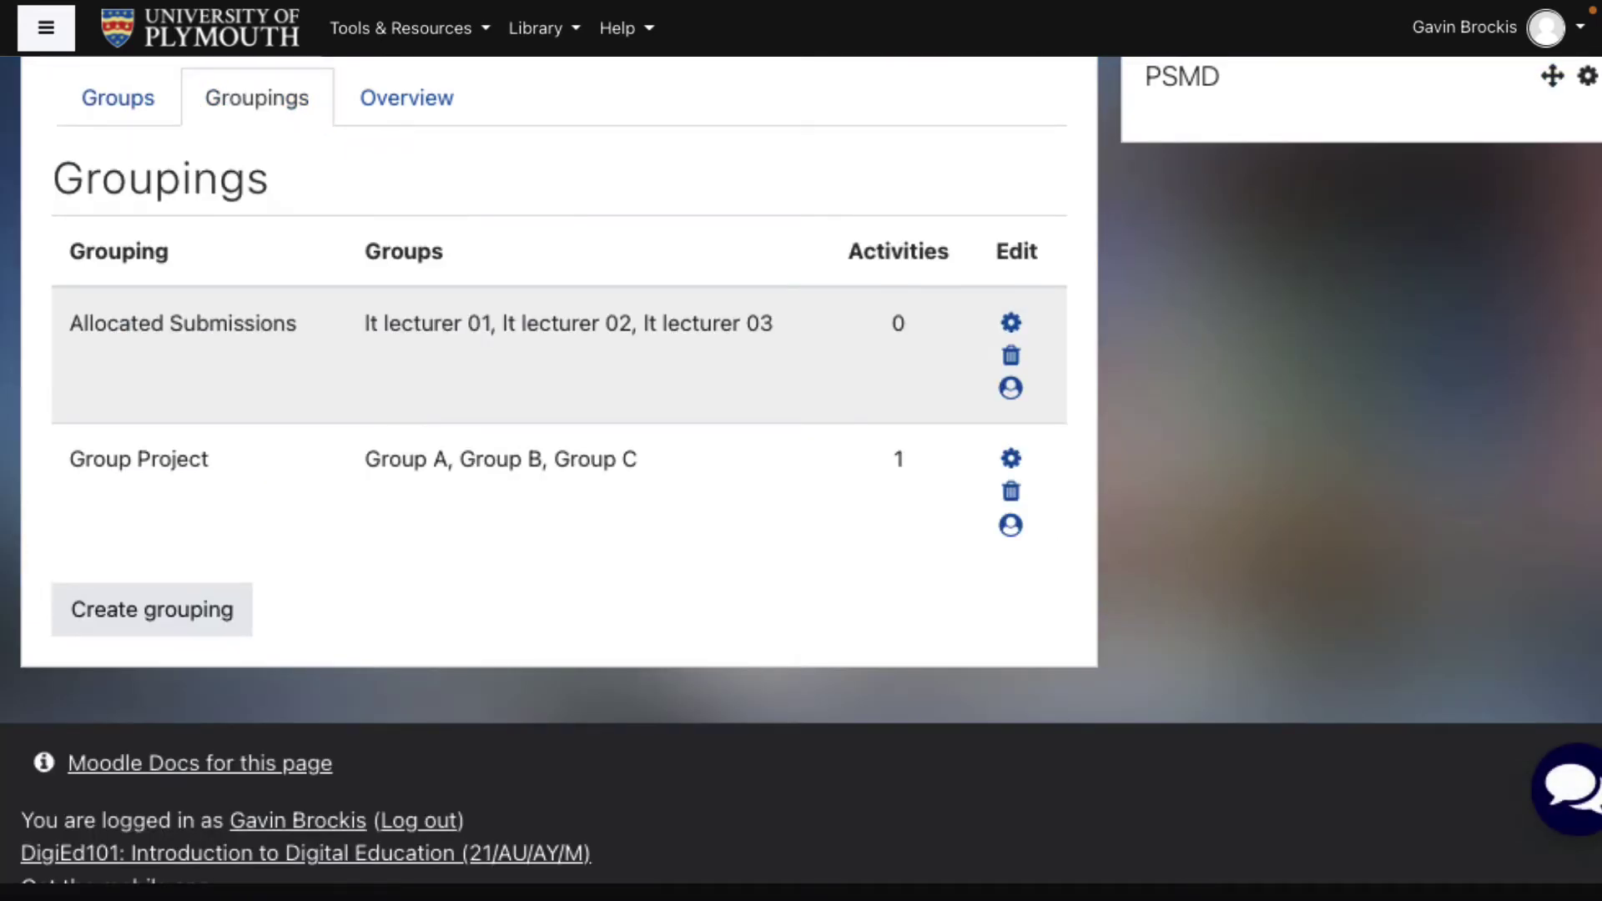
Step: Start a new grouping named 'Dartmoor Essay Marking Groups' from the saved autofill entry, then return to the course
{"action": "left_click", "coordinate": [206, 610]}
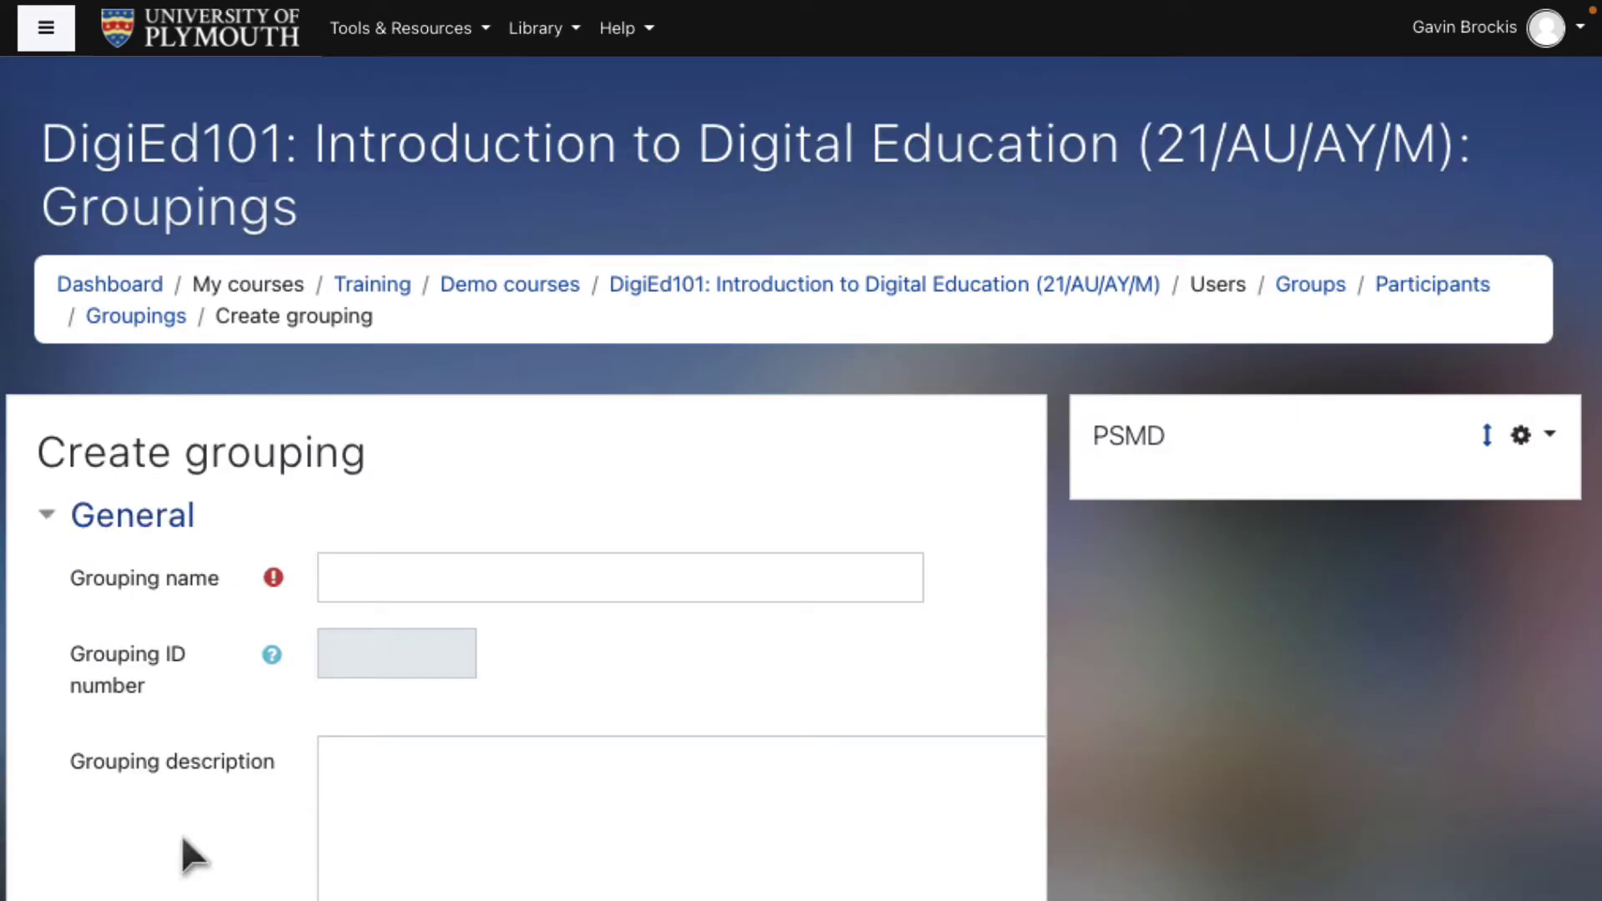
{"action": "left_click", "coordinate": [430, 576]}
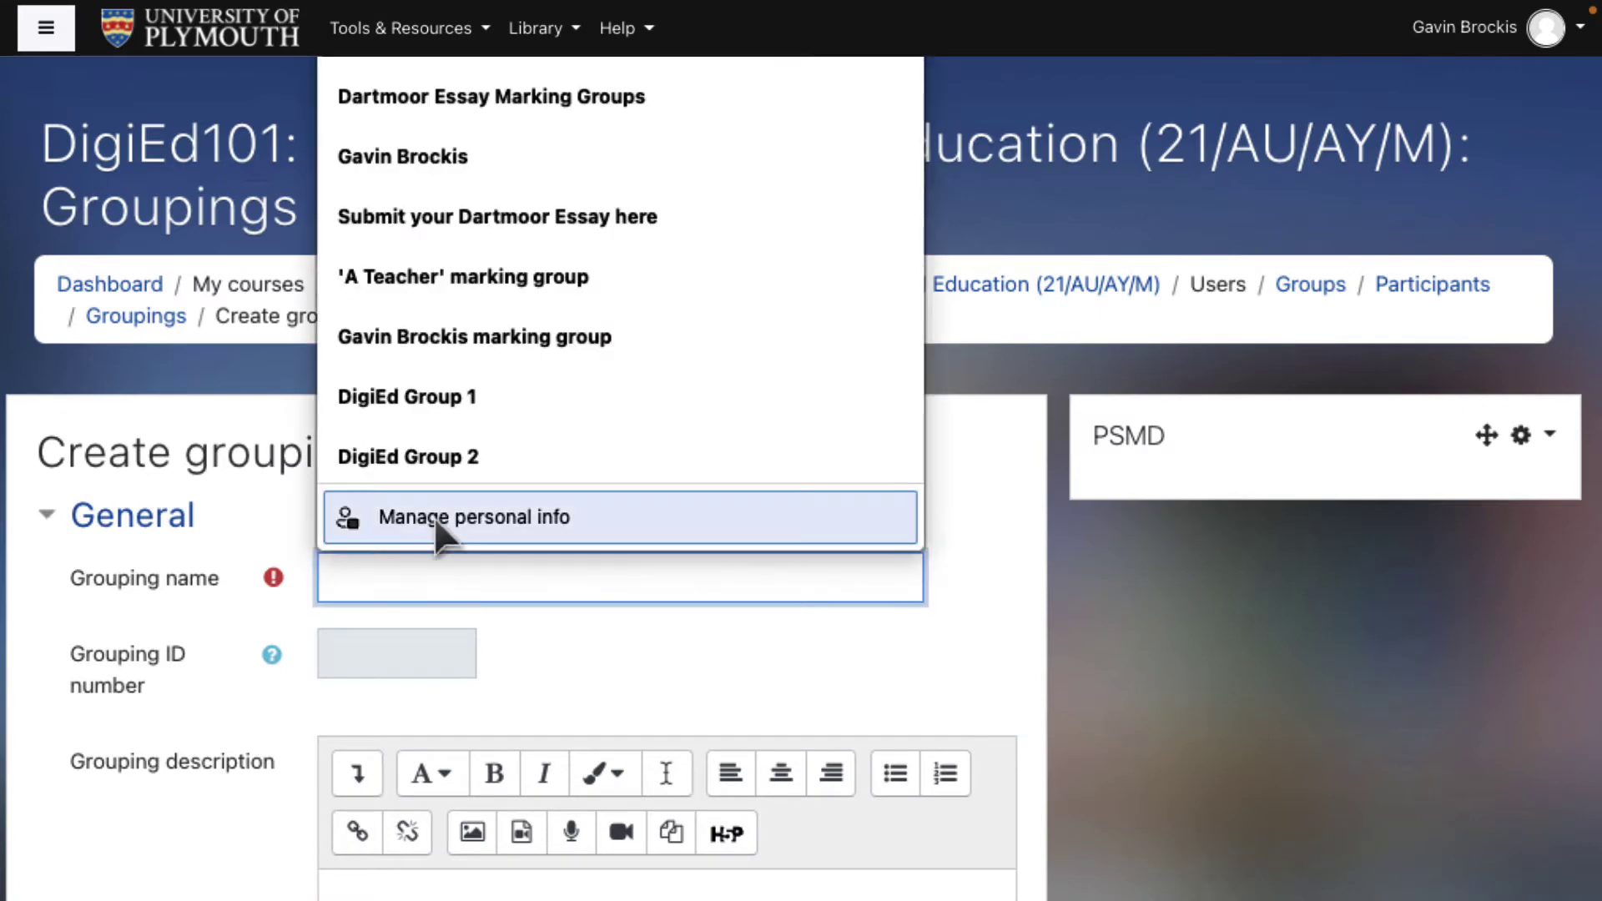
{"action": "left_click", "coordinate": [480, 94]}
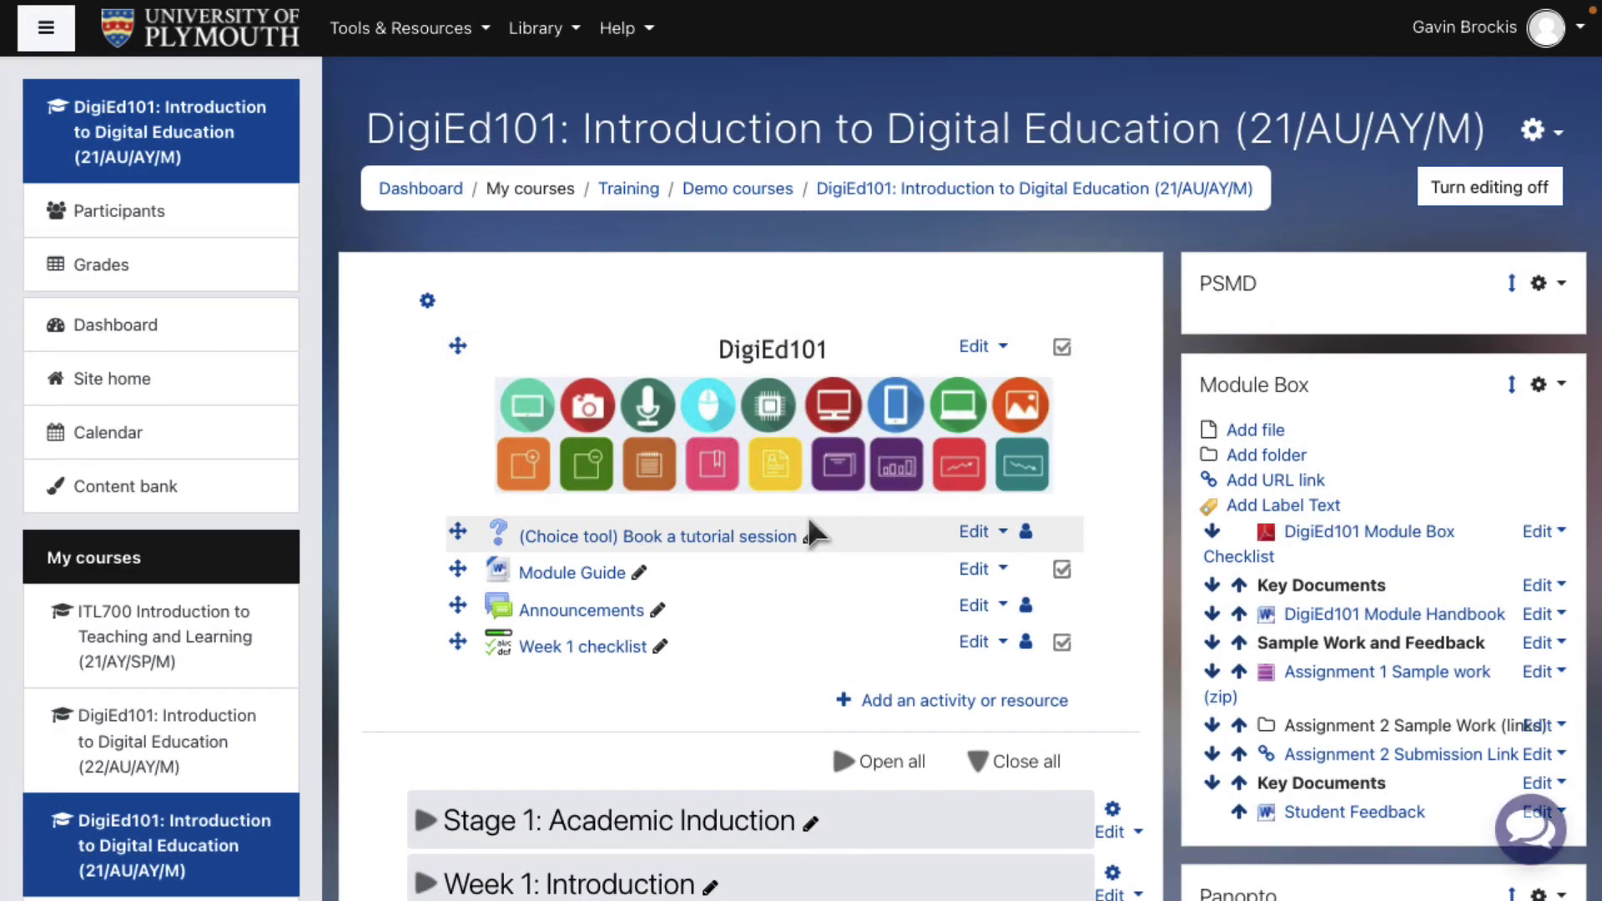
Step: Open the settings of the bulk upload/download Dartmoor essay assignment
{"action": "scroll", "coordinate": [808, 514], "scroll_direction": "down", "scroll_amount": 10}
{"action": "scroll", "coordinate": [808, 514], "scroll_direction": "down", "scroll_amount": 3}
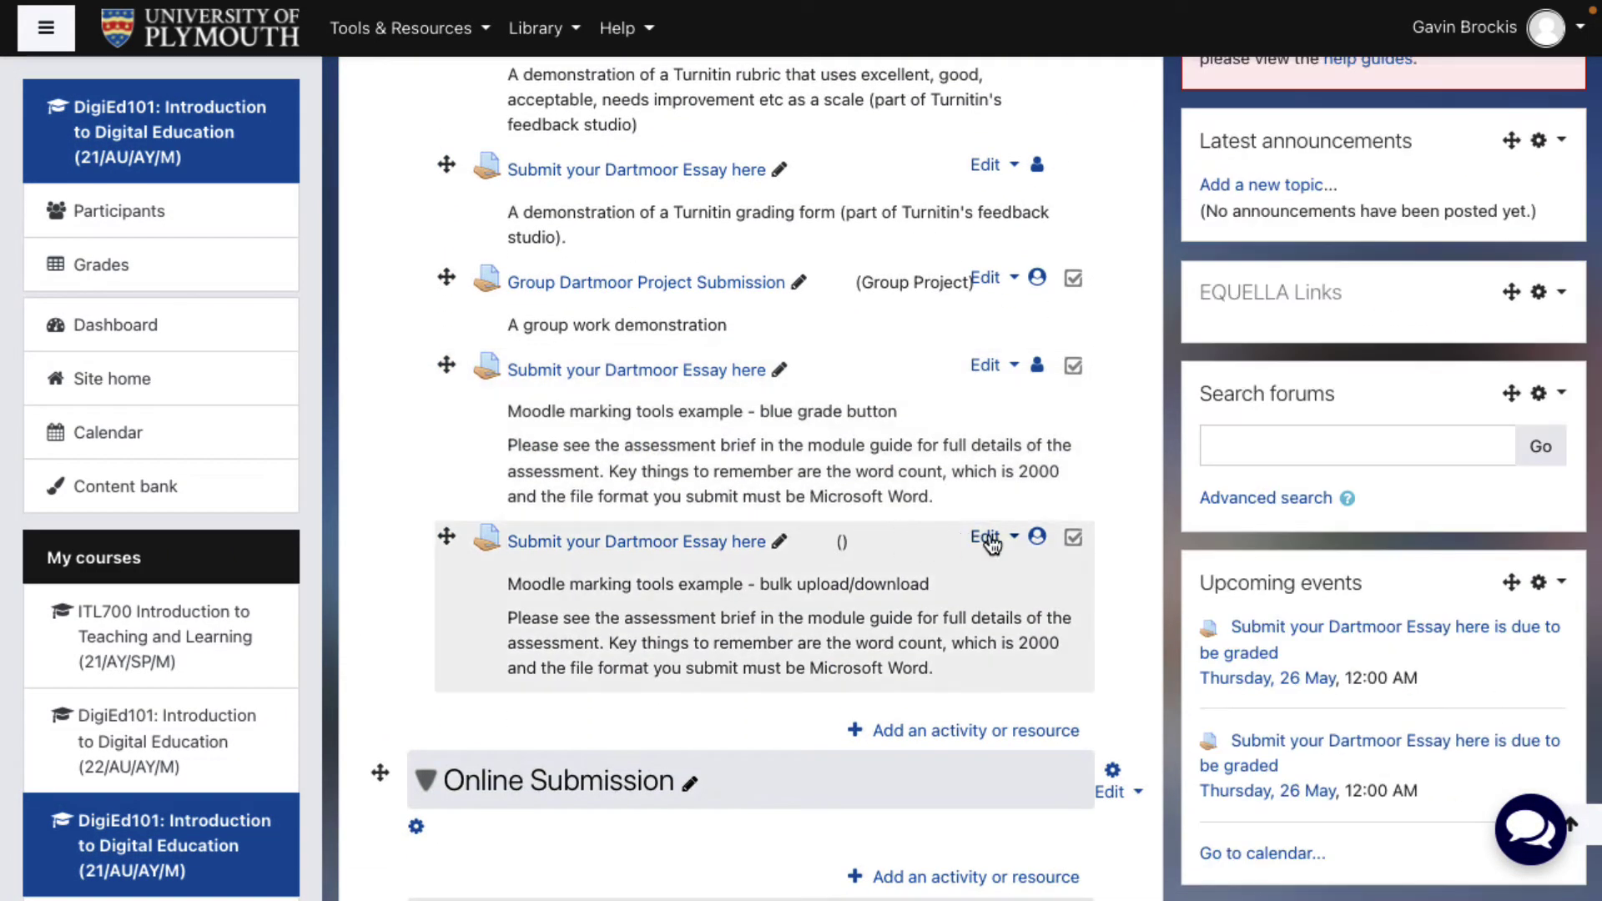
{"action": "left_click", "coordinate": [988, 539]}
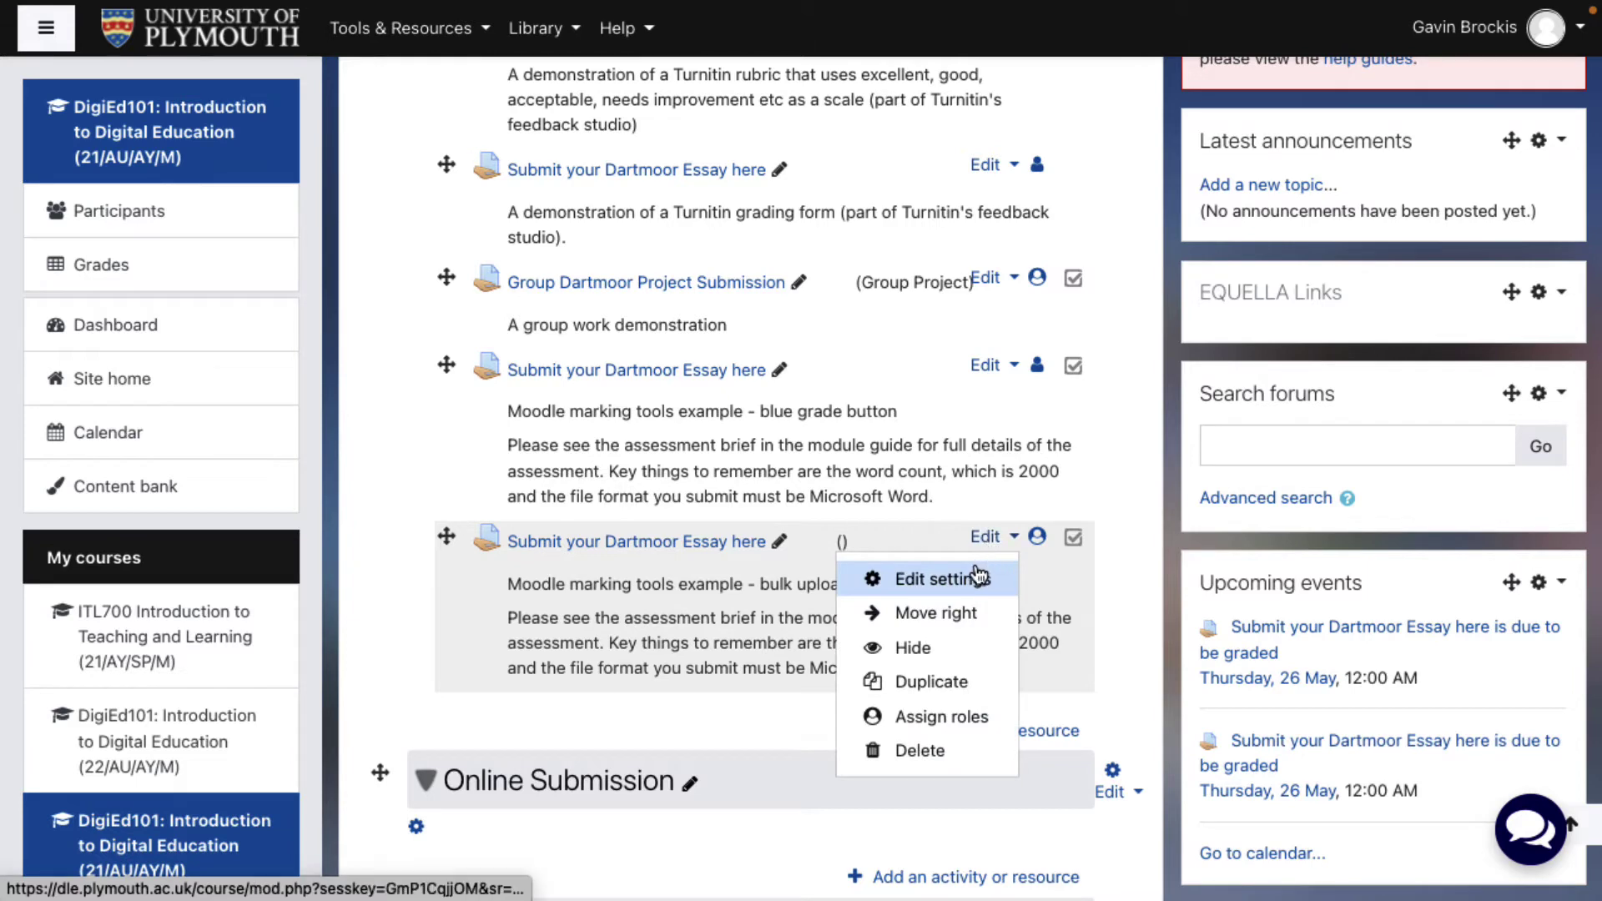
{"action": "left_click", "coordinate": [967, 577]}
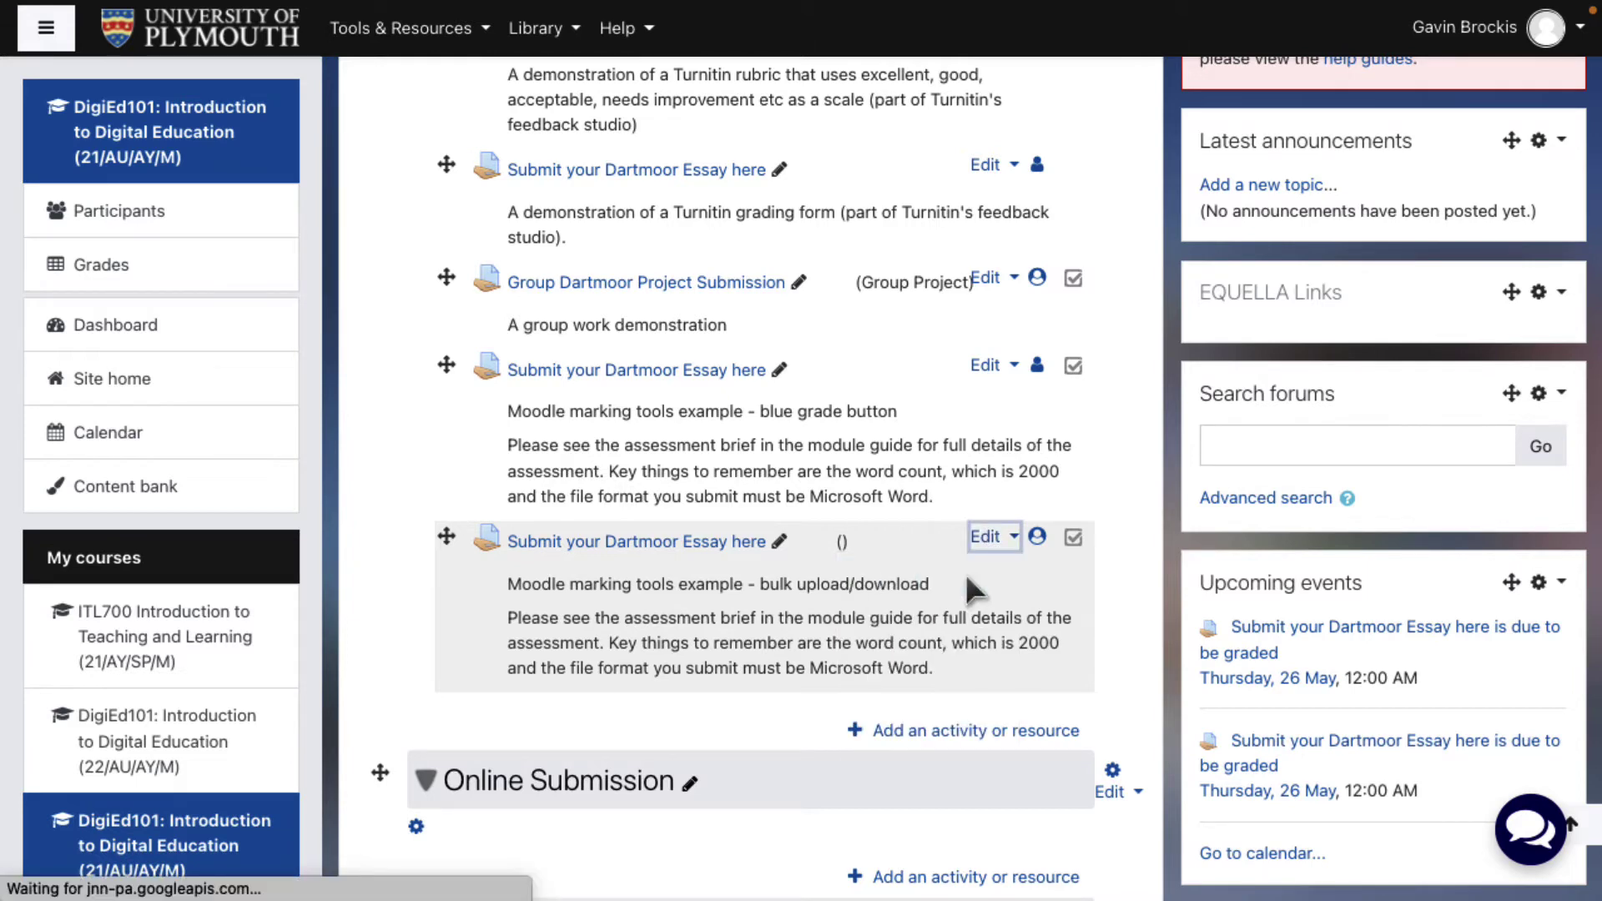
Step: Set the assignment's Group mode to Separate groups under Common module settings
{"action": "scroll", "coordinate": [965, 573], "scroll_direction": "down", "scroll_amount": 15}
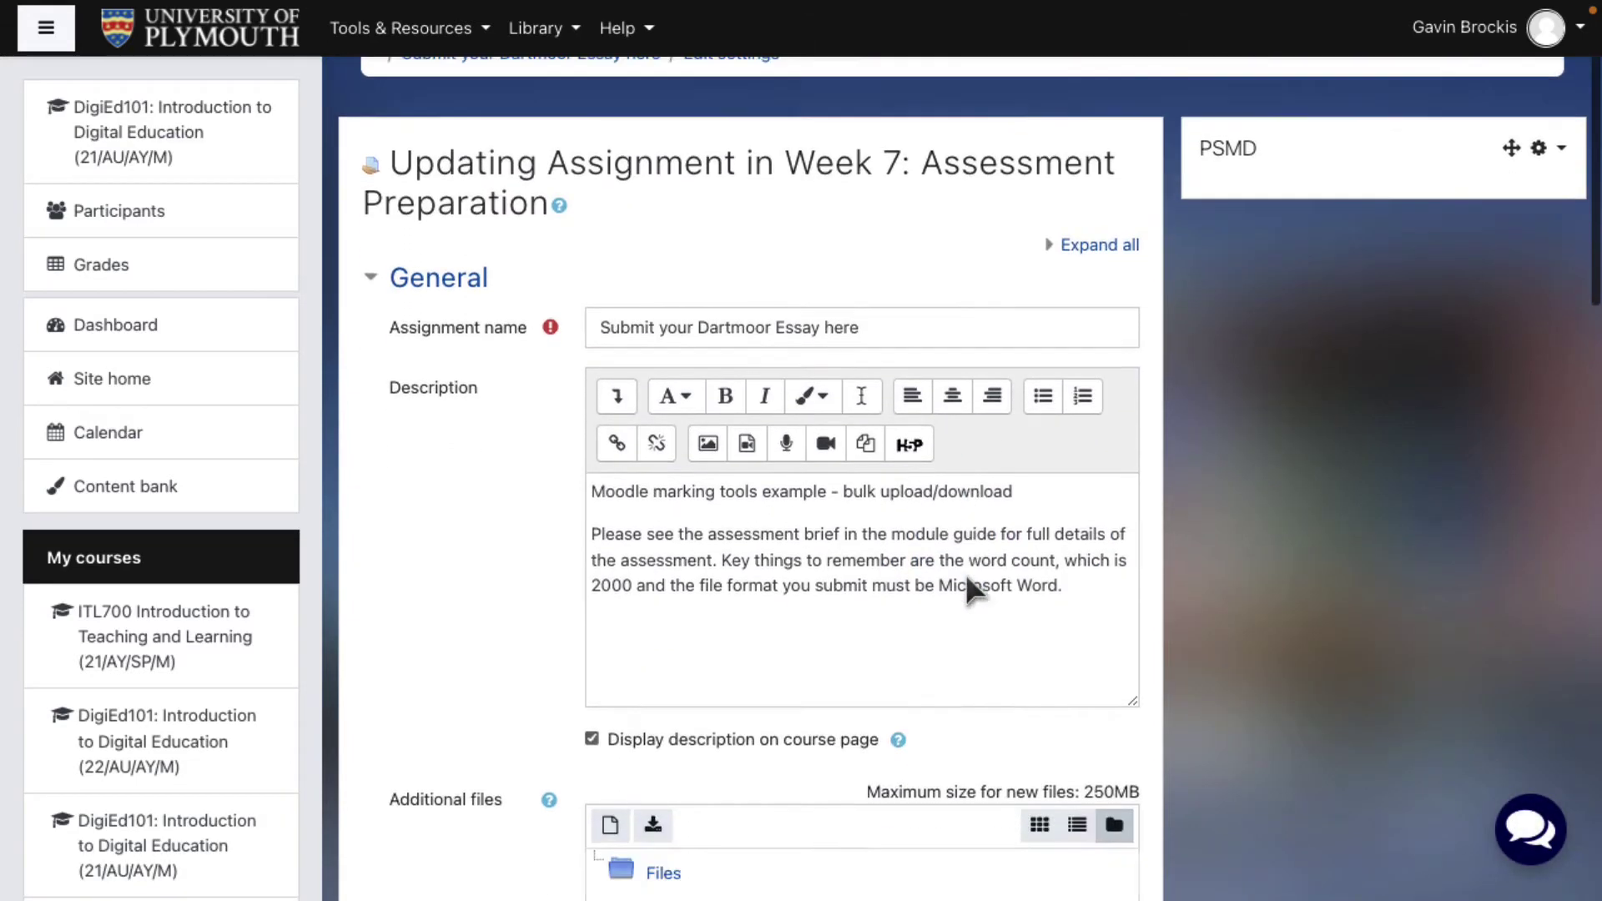
{"action": "scroll", "coordinate": [967, 577], "scroll_direction": "down", "scroll_amount": 6}
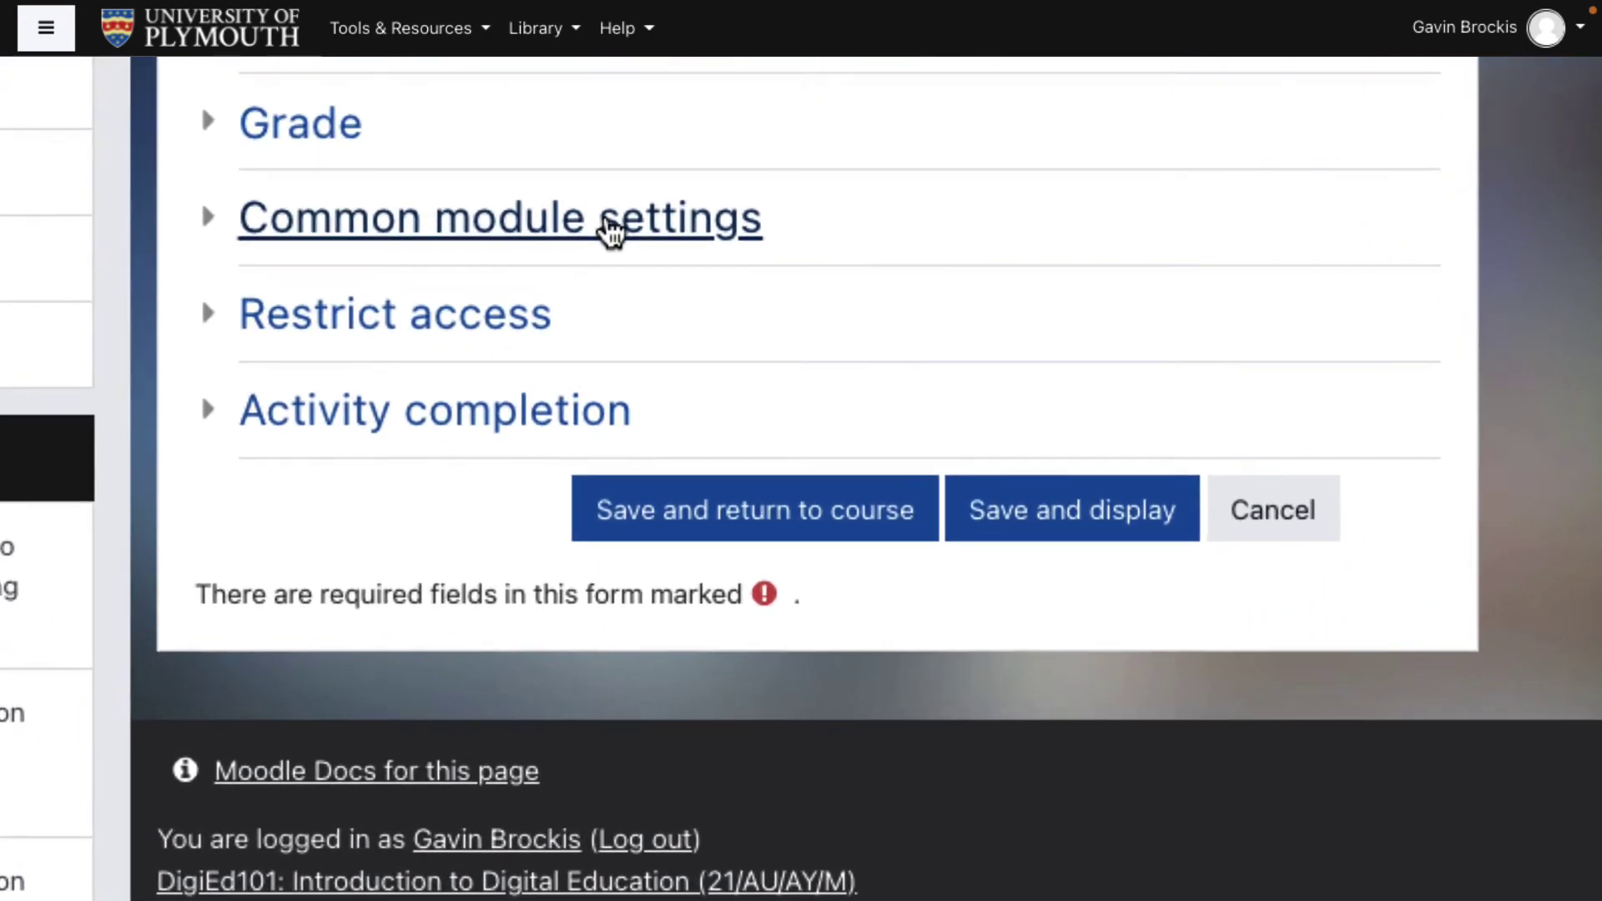
{"action": "left_click", "coordinate": [611, 230]}
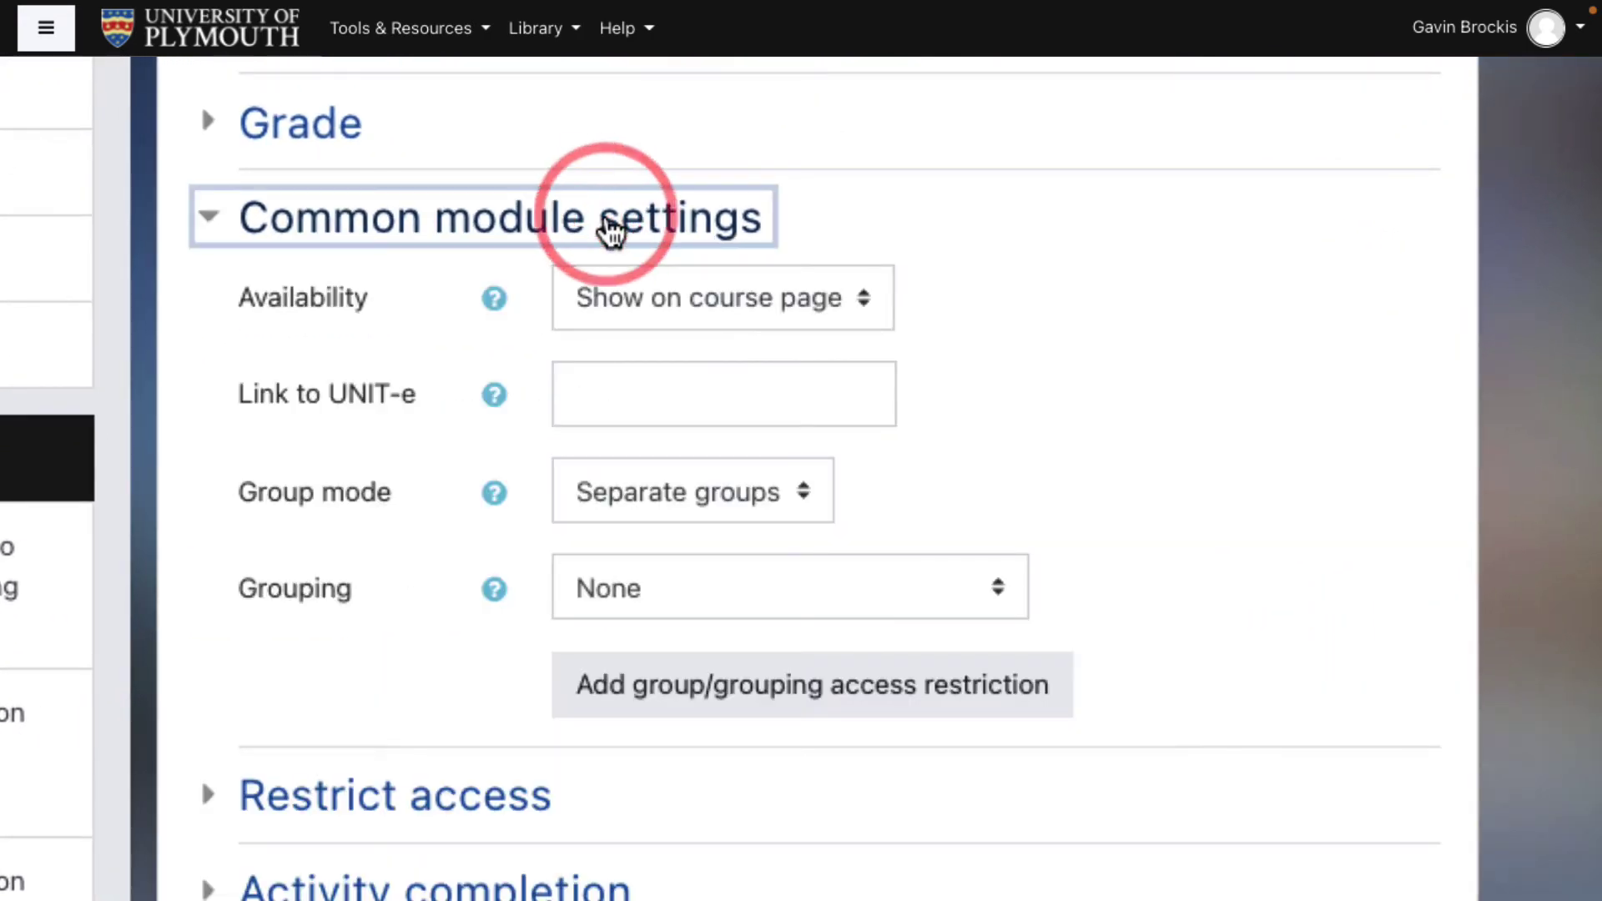
{"action": "left_click", "coordinate": [666, 505]}
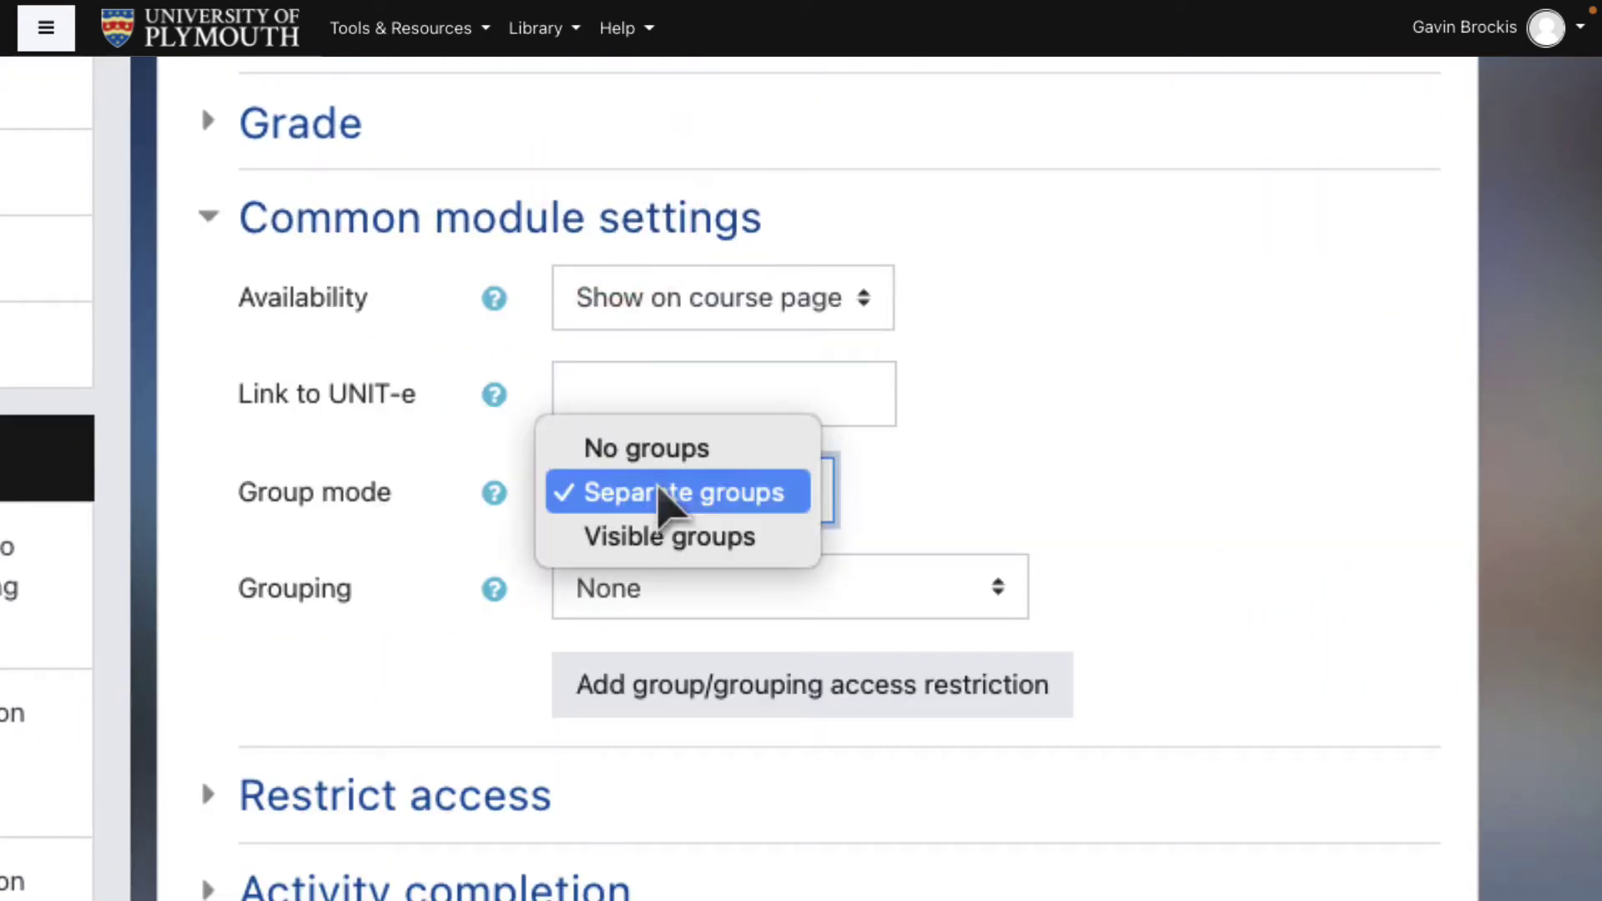
{"action": "left_click", "coordinate": [662, 501]}
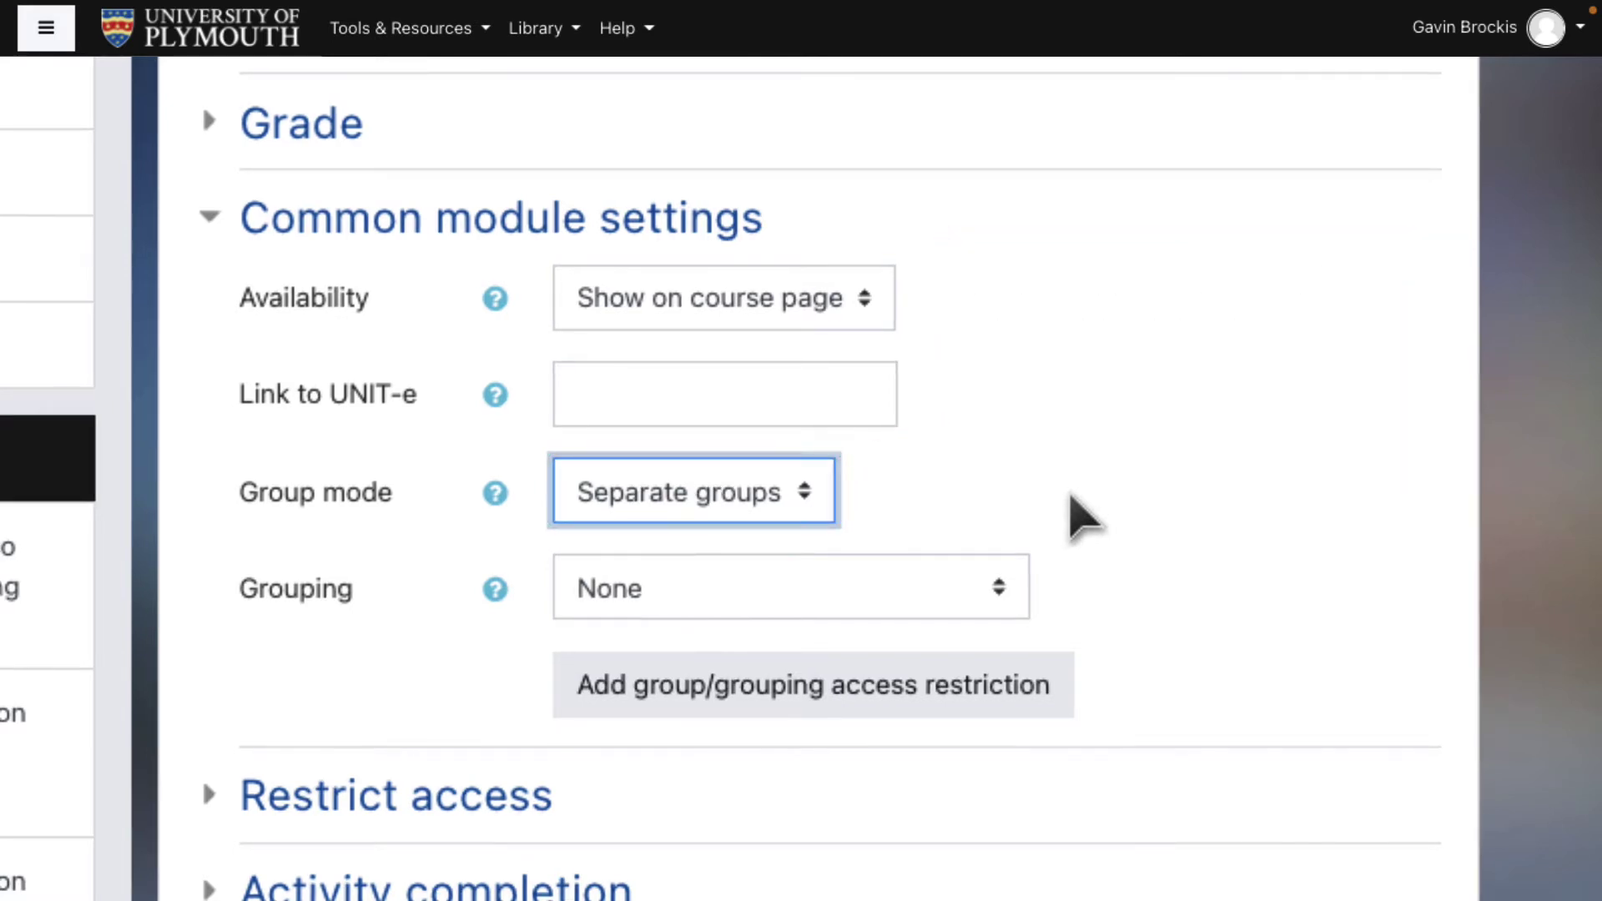
{"action": "left_click", "coordinate": [930, 602]}
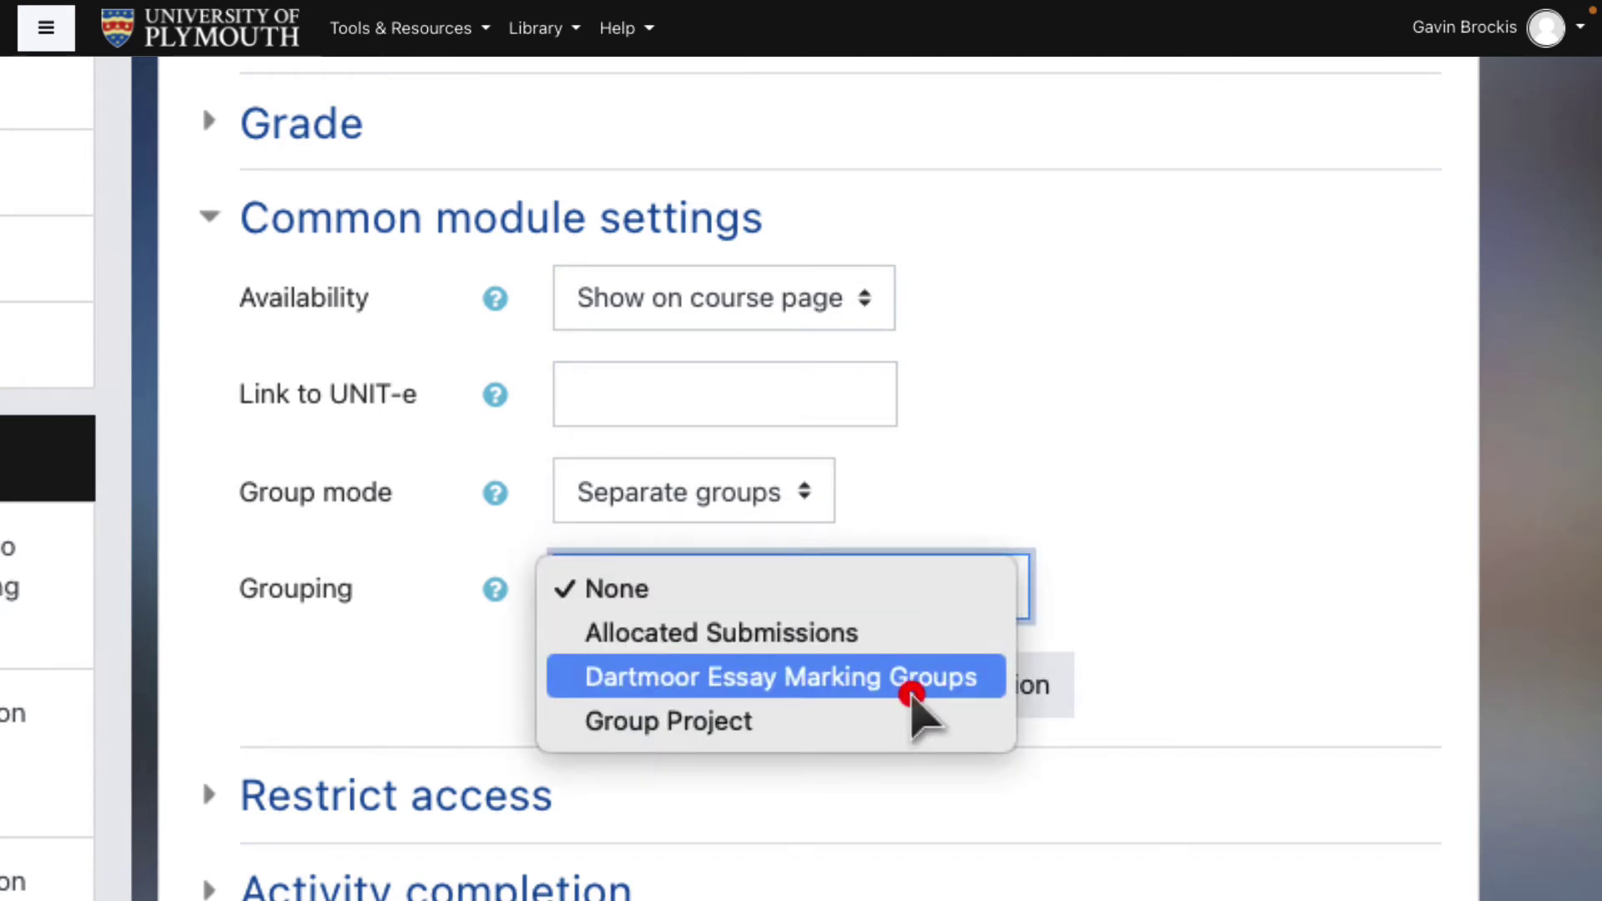
Step: Choose Dartmoor Essay Marking Groups as the grouping and save and display the assignment
{"action": "left_click", "coordinate": [912, 692]}
{"action": "scroll", "coordinate": [1270, 678], "scroll_direction": "down", "scroll_amount": 3}
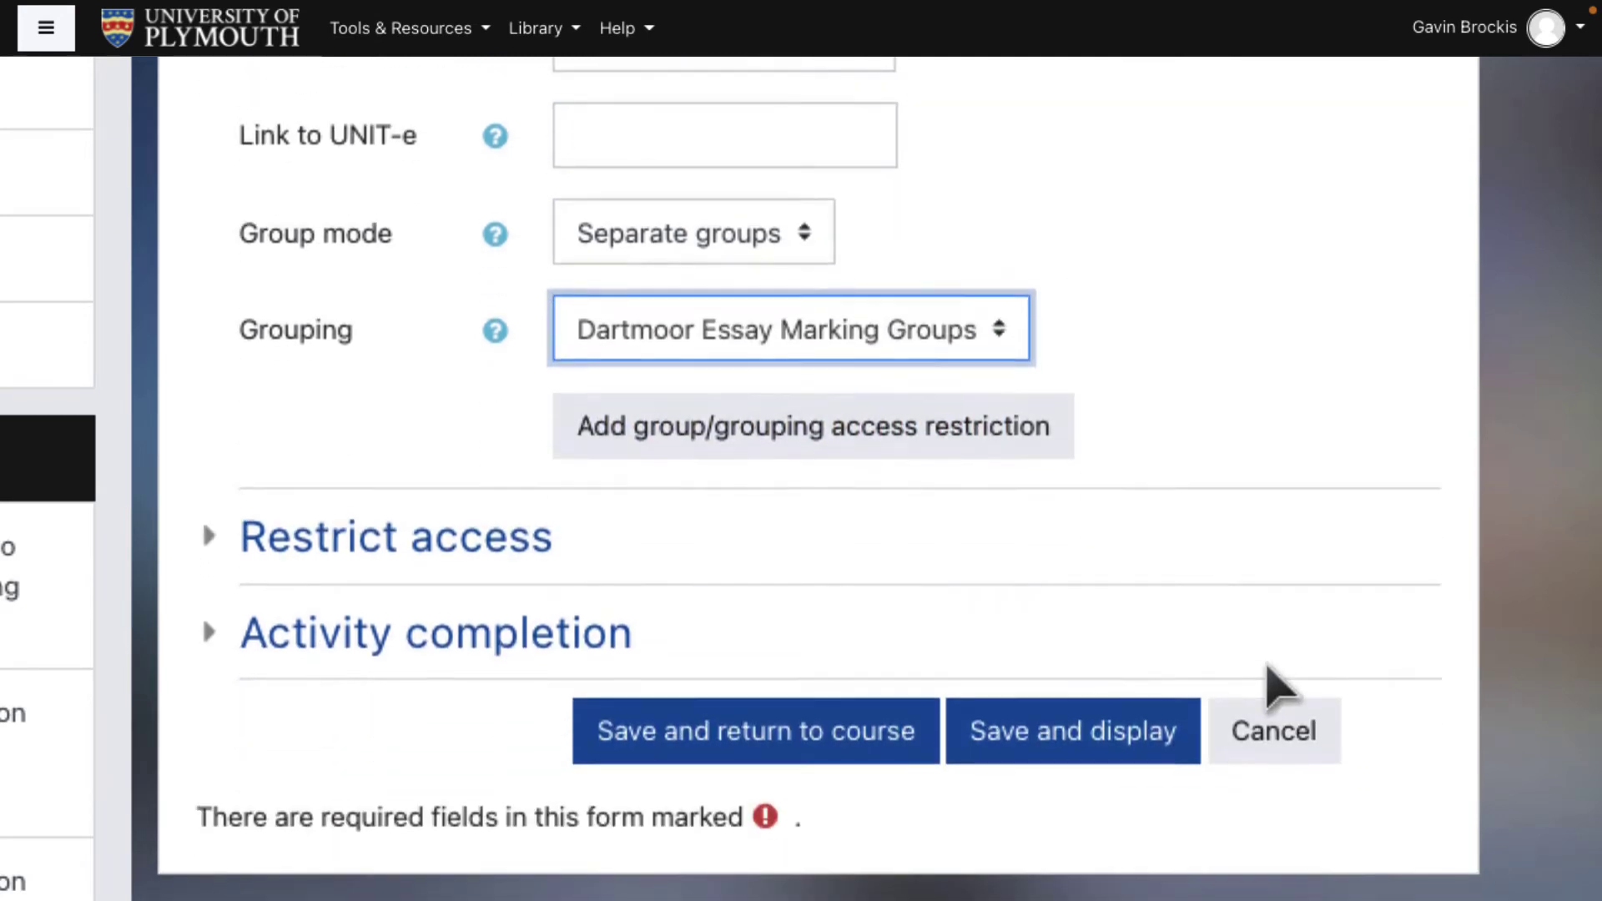
{"action": "left_click", "coordinate": [1084, 738]}
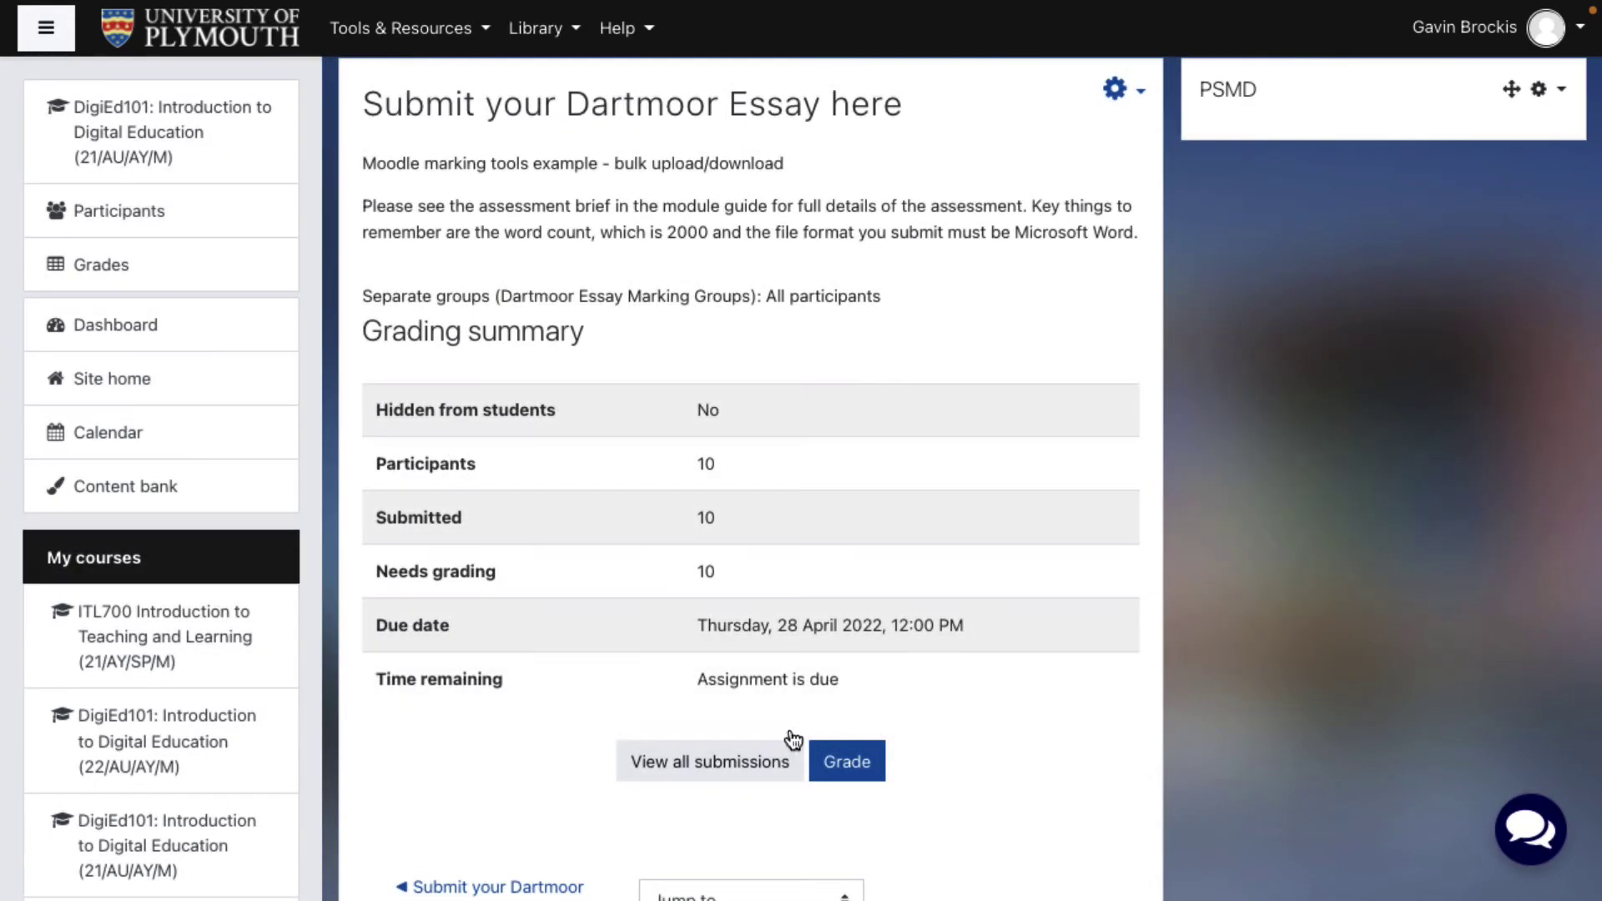
Step: View all Dartmoor essay submissions filtered to one lecturer marking group
{"action": "left_click", "coordinate": [737, 769]}
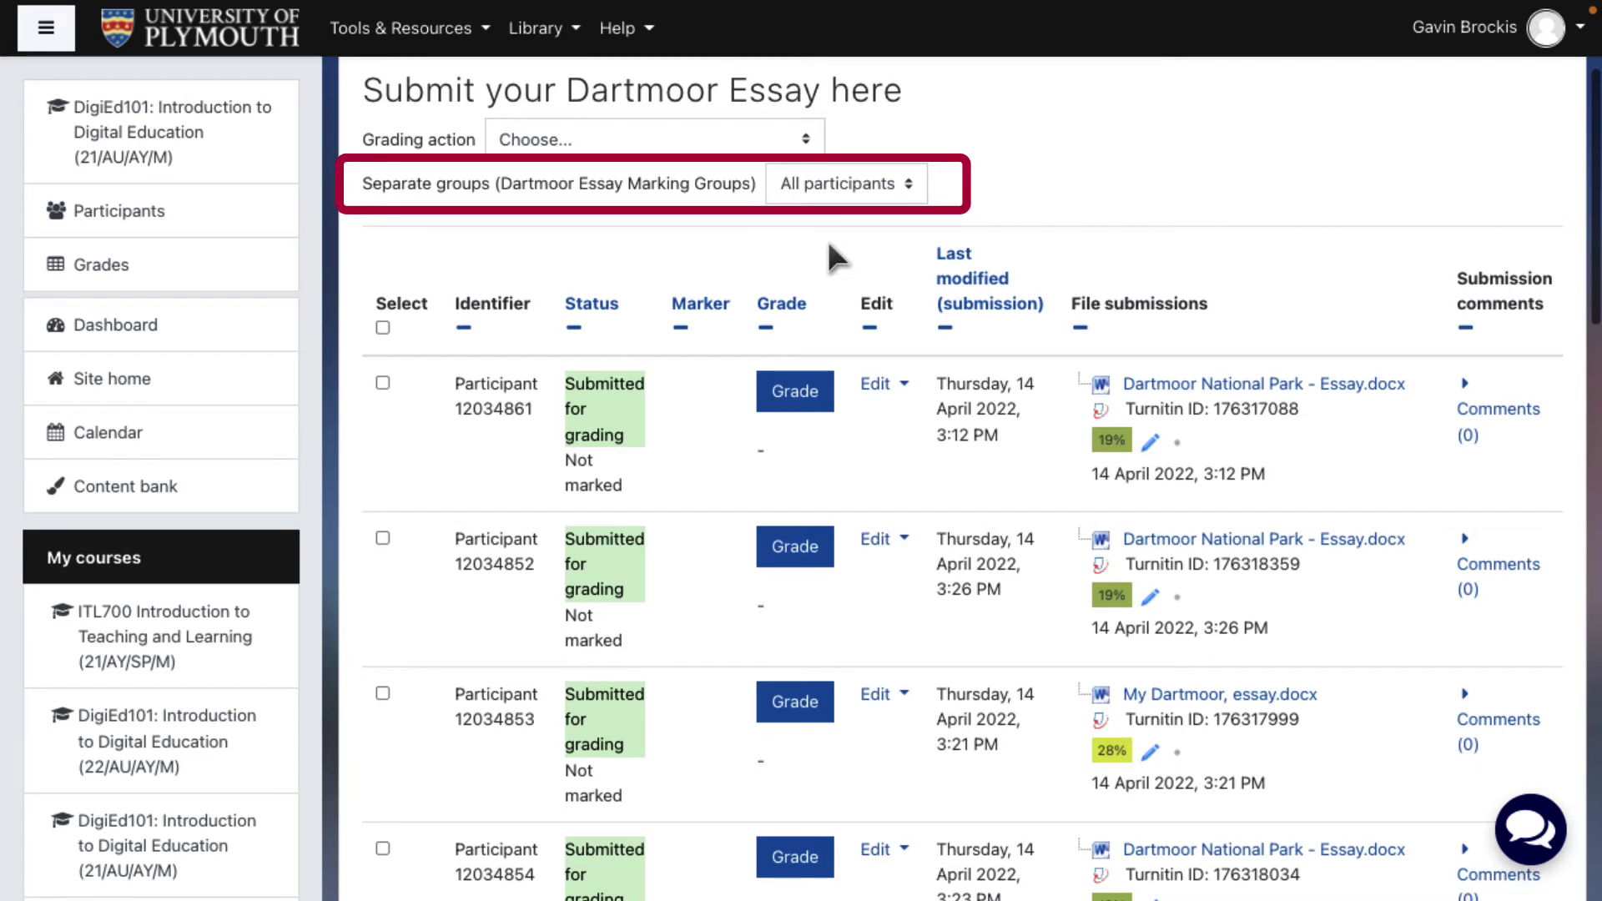
{"action": "left_click", "coordinate": [859, 185]}
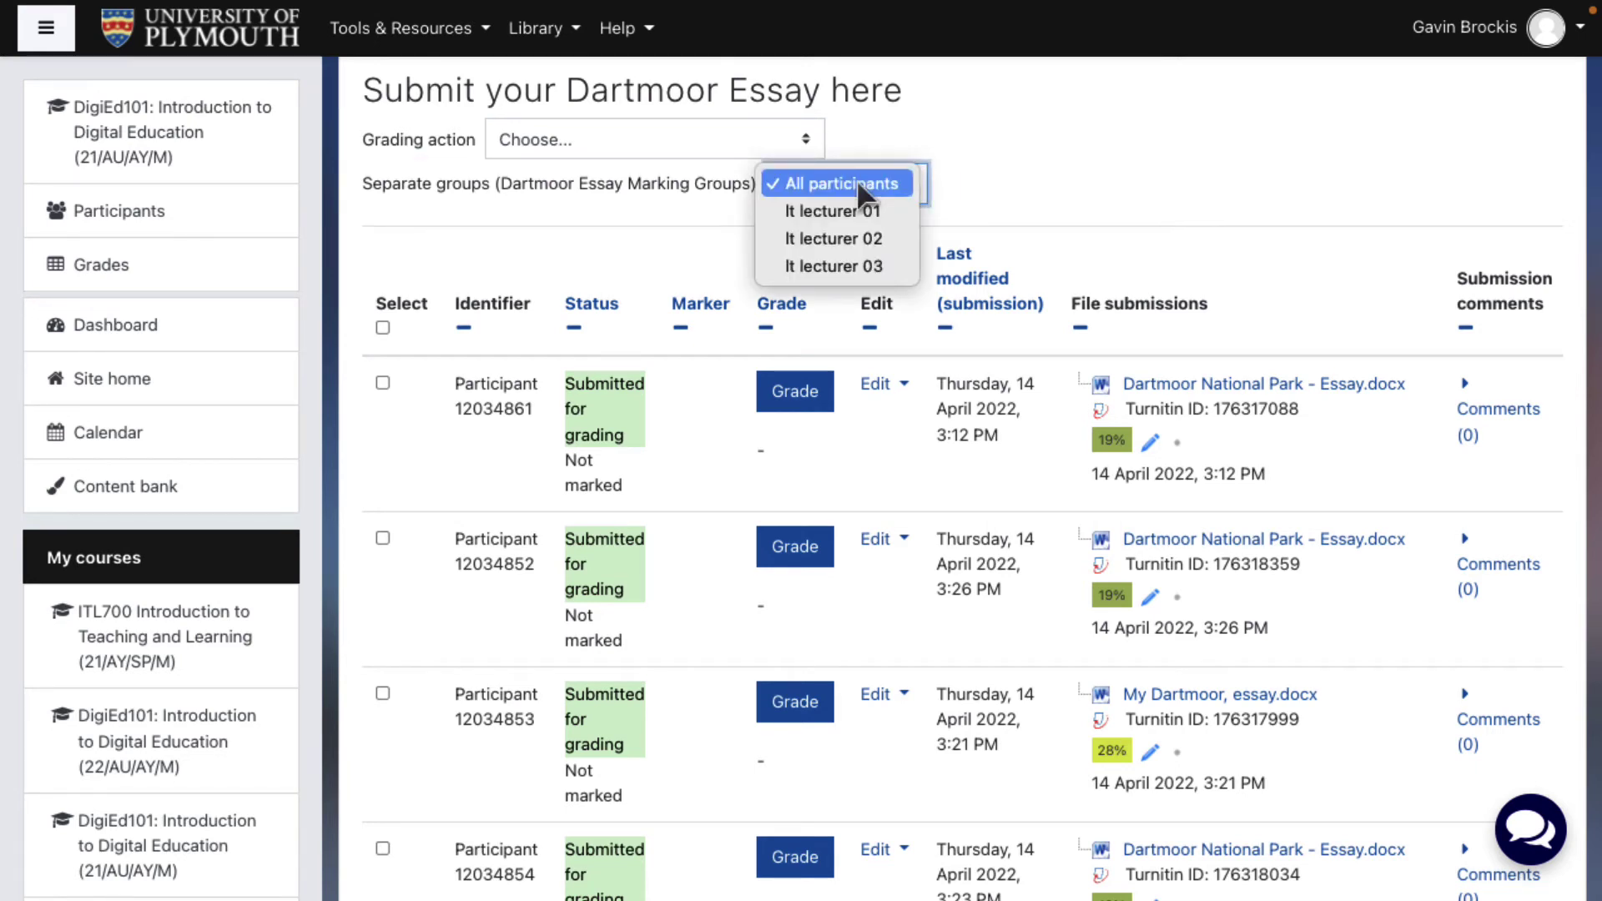
{"action": "left_click", "coordinate": [881, 213]}
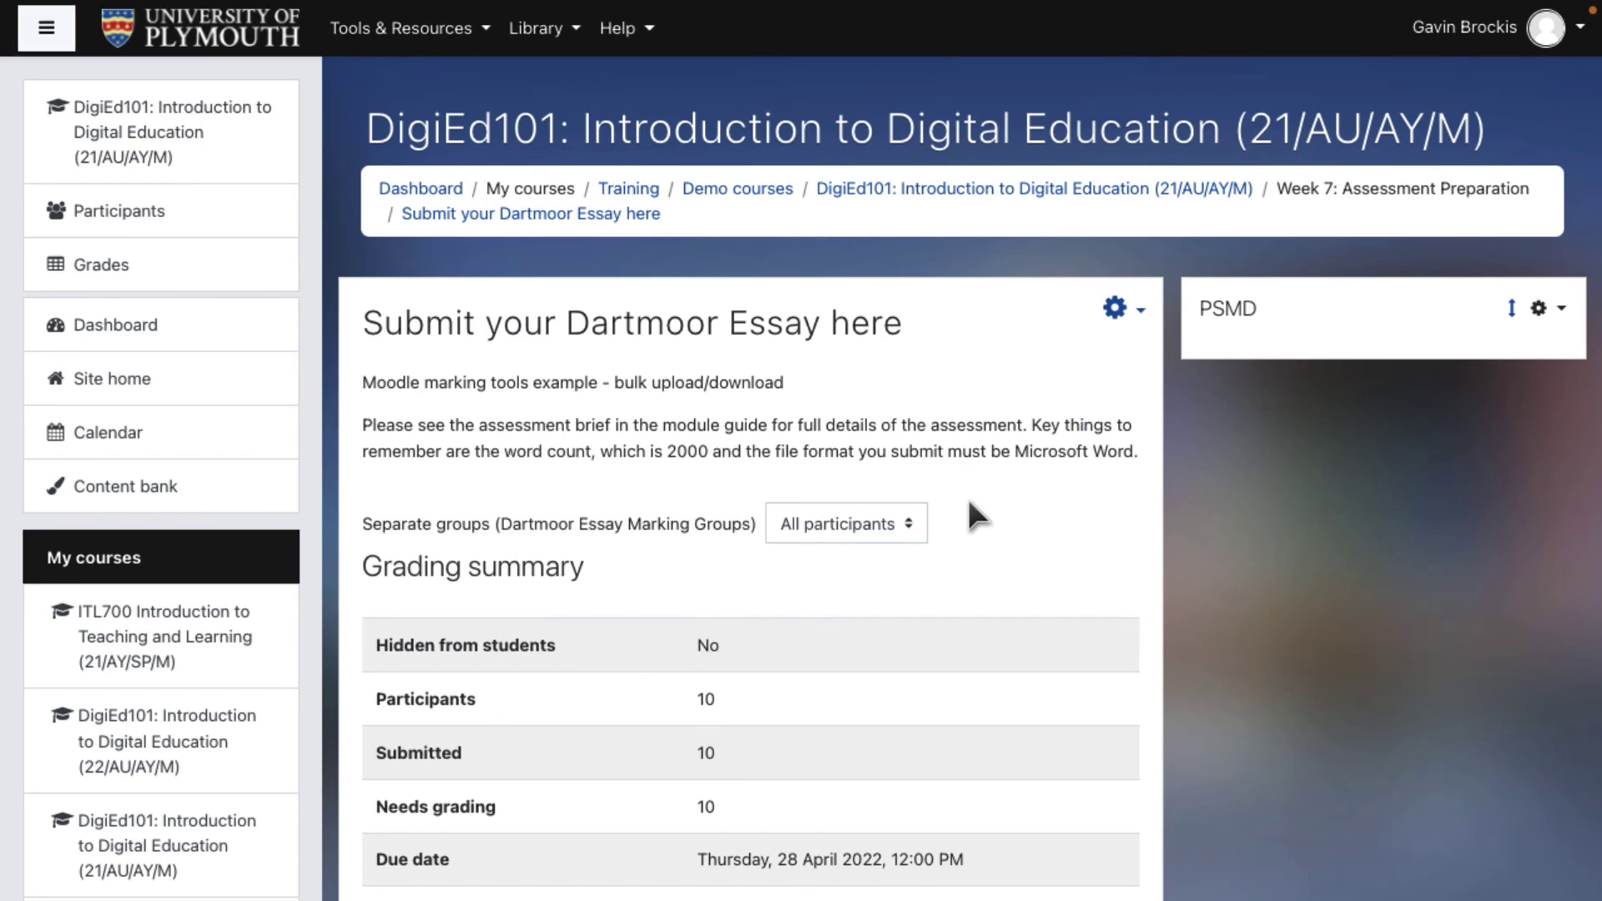
Step: In the submissions table, select the first three participants' submissions
{"action": "scroll", "coordinate": [966, 501], "scroll_direction": "down", "scroll_amount": 5}
{"action": "left_click", "coordinate": [734, 613]}
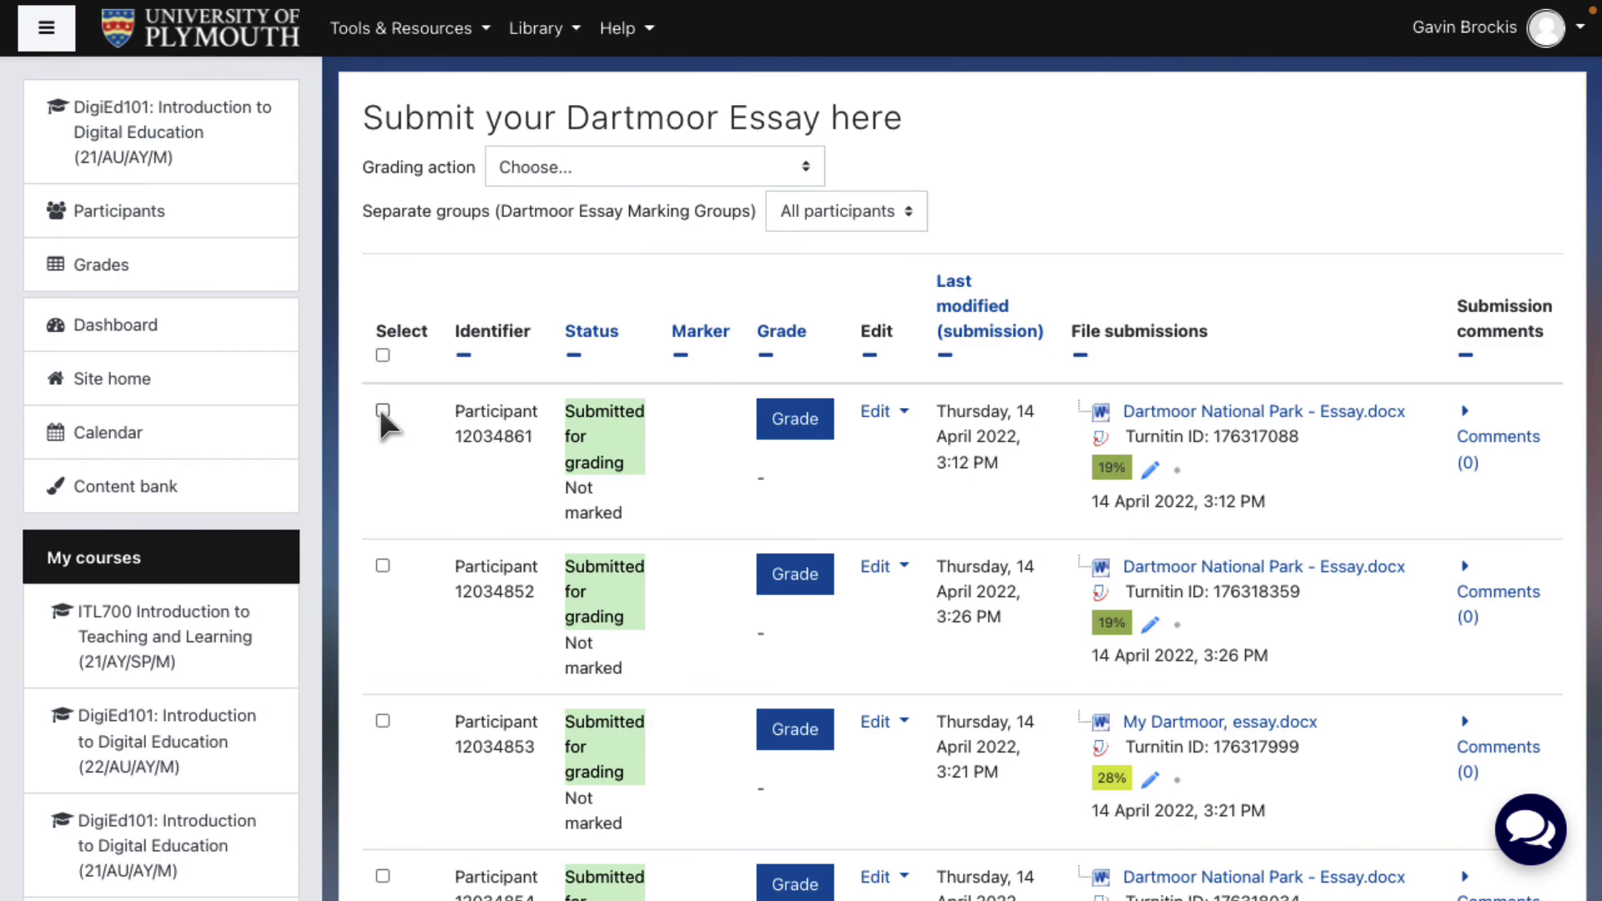
{"action": "left_click", "coordinate": [382, 410]}
{"action": "left_click", "coordinate": [382, 566]}
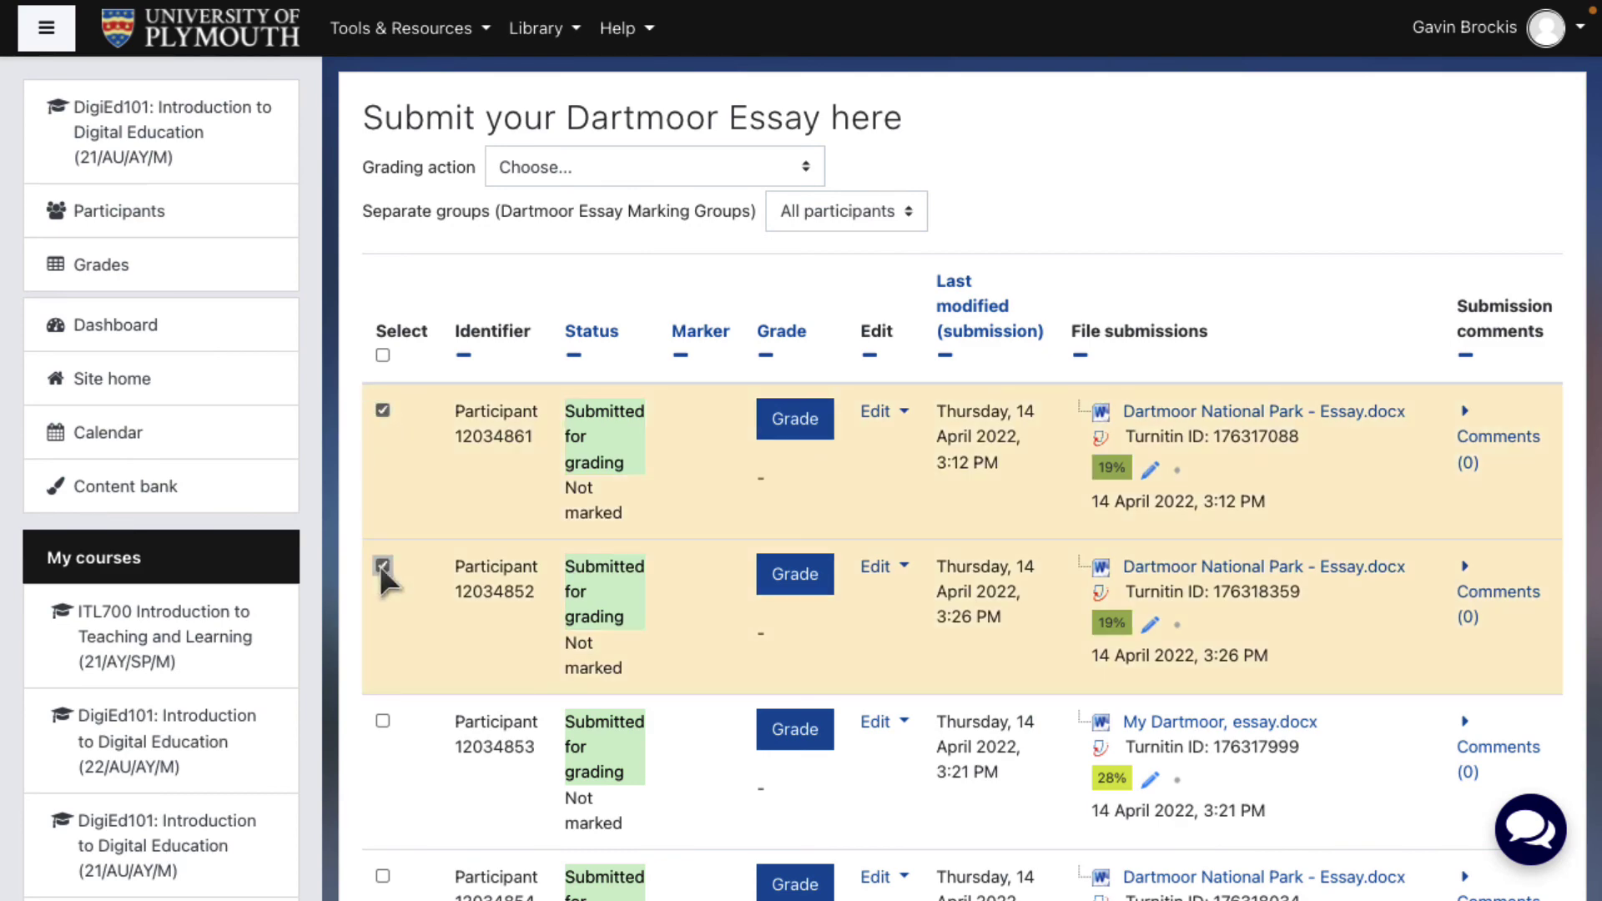
{"action": "left_click", "coordinate": [382, 721]}
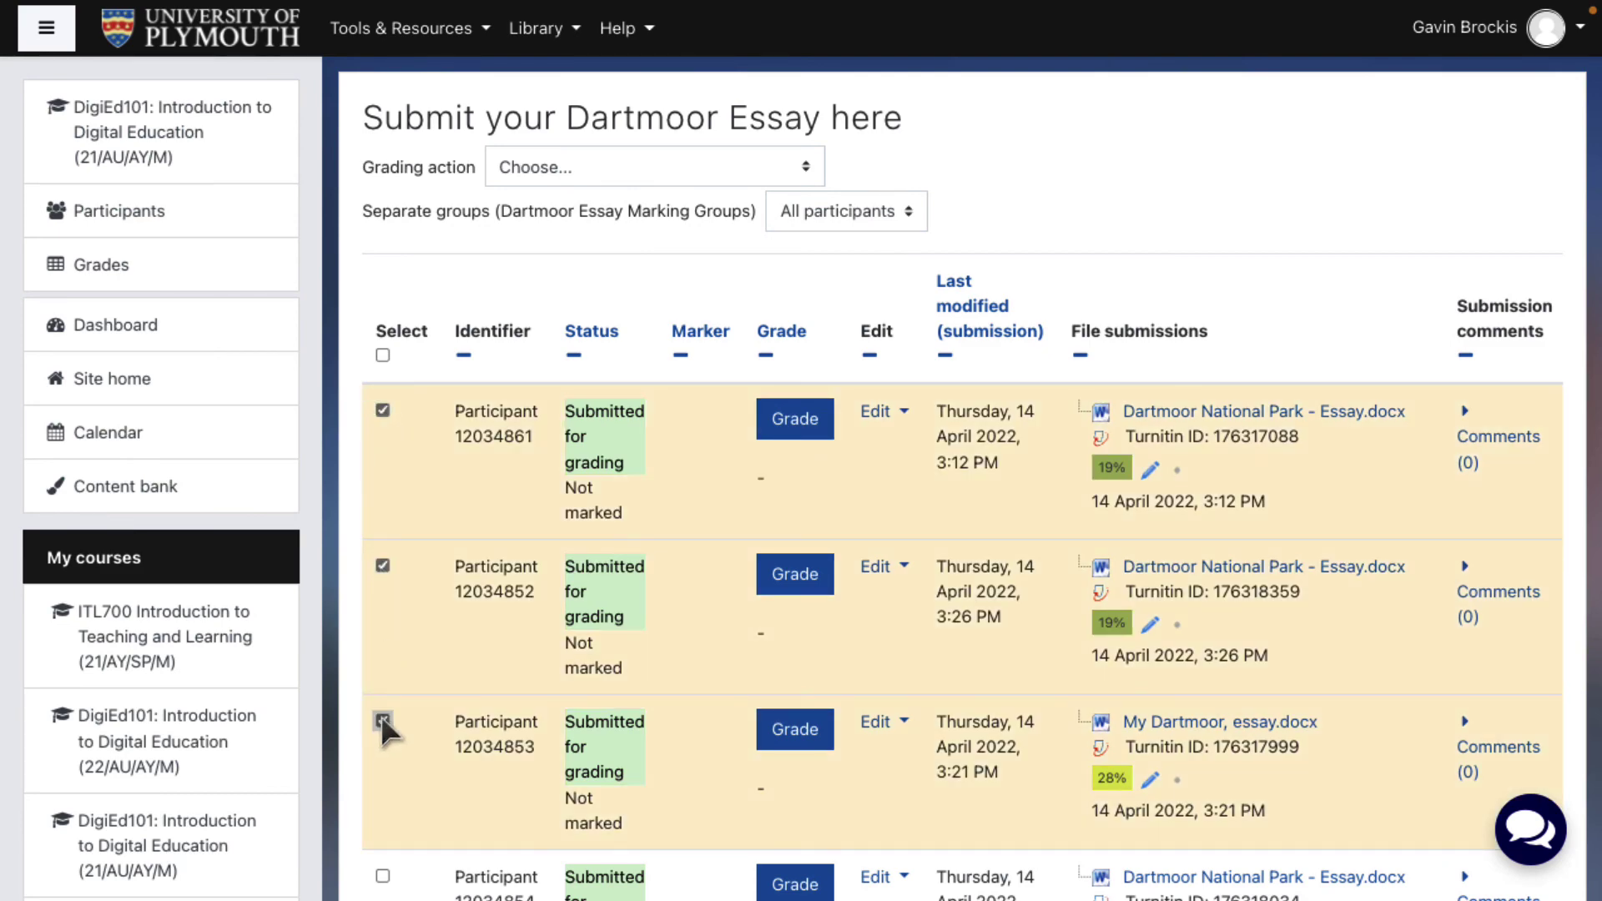
Step: Apply Set allocated marker to the three selected submissions and list the available markers
{"action": "scroll", "coordinate": [382, 724], "scroll_direction": "down", "scroll_amount": 20}
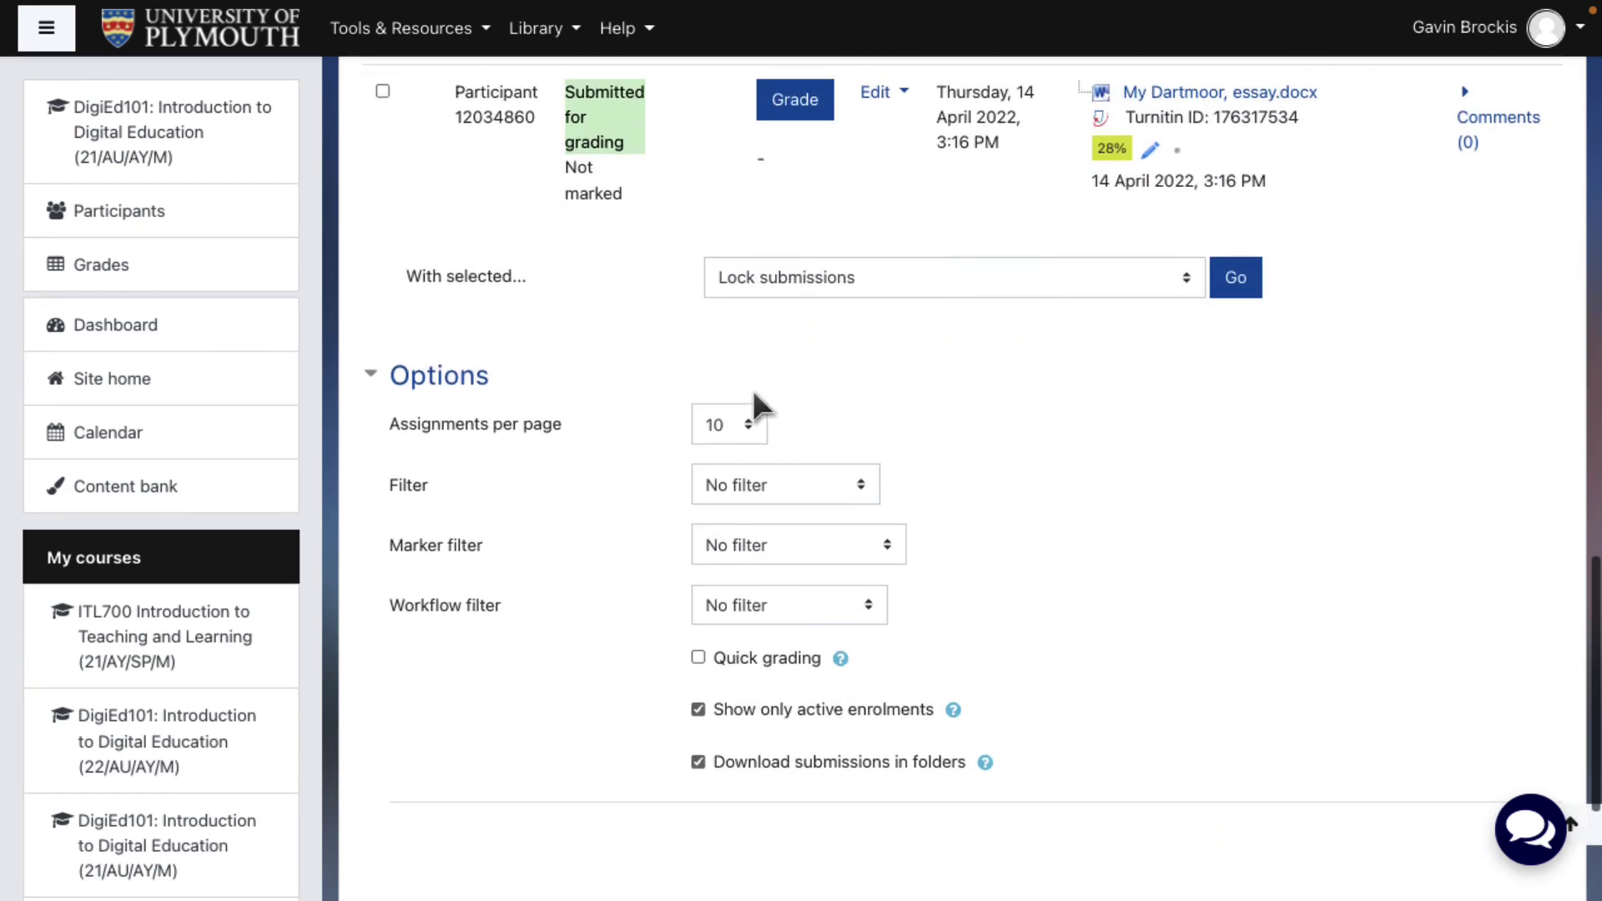
{"action": "left_click", "coordinate": [862, 283]}
{"action": "left_click", "coordinate": [876, 418]}
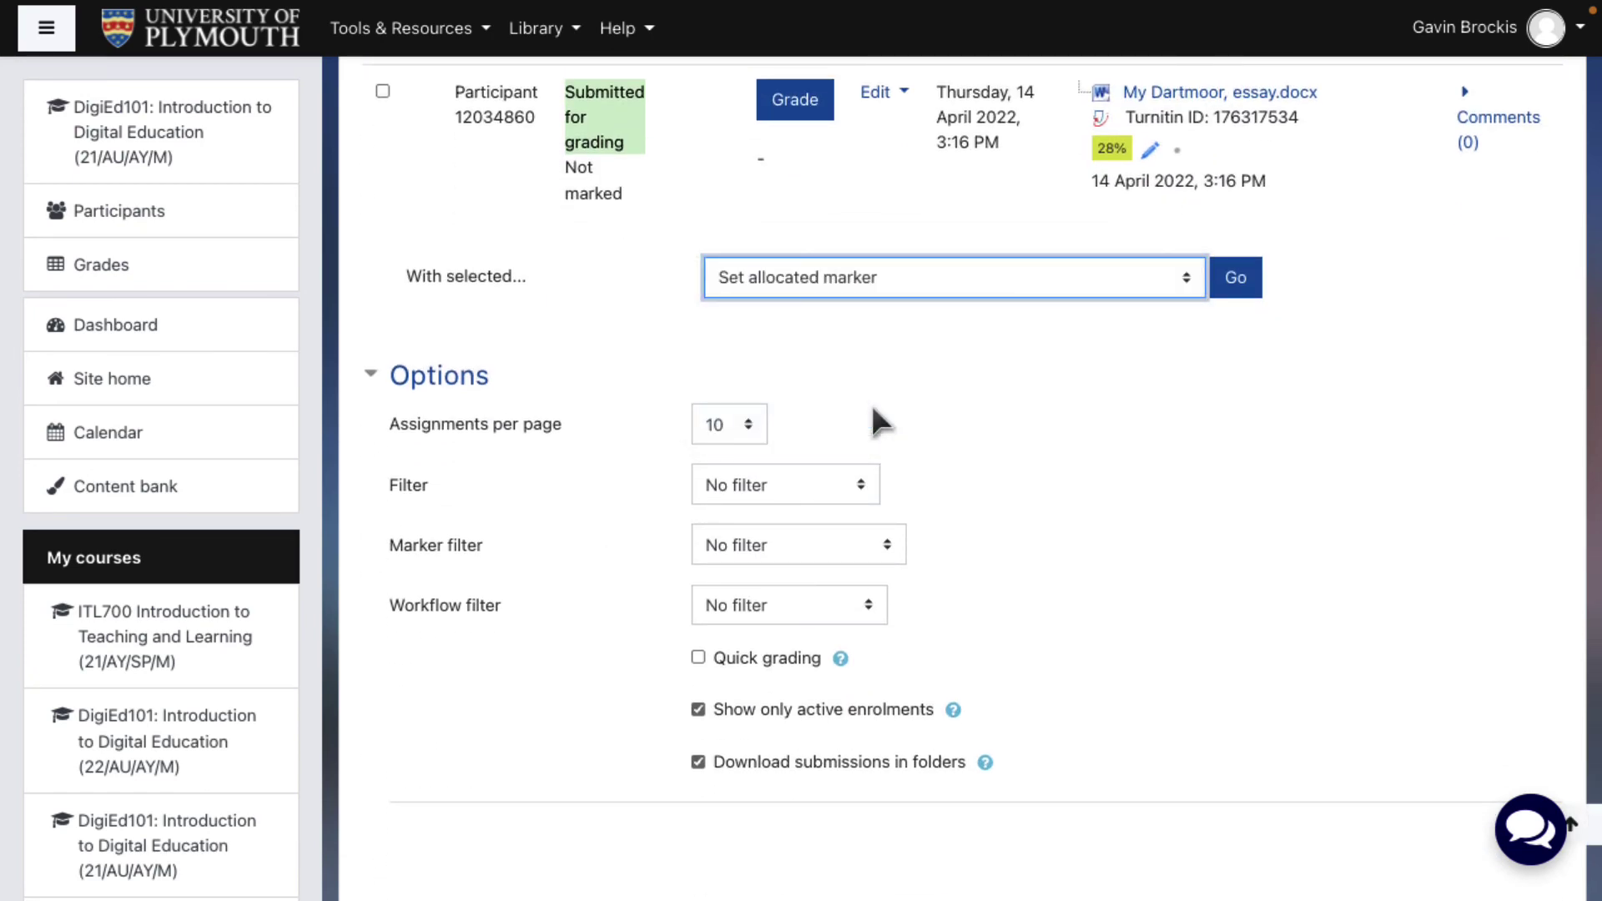
{"action": "left_click", "coordinate": [1232, 280]}
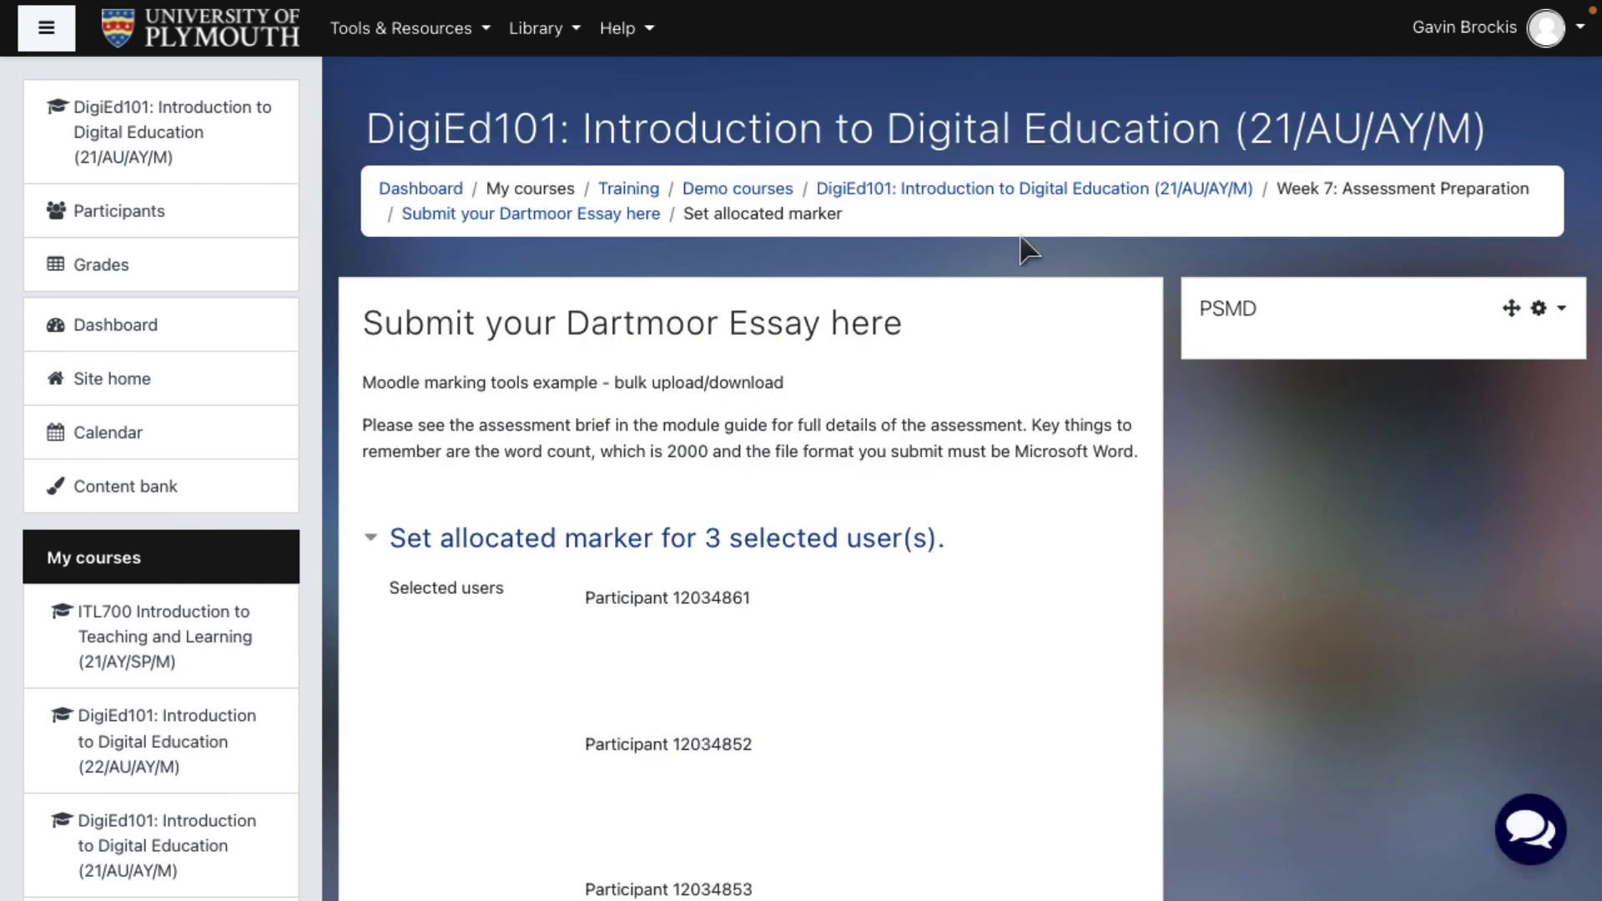
{"action": "scroll", "coordinate": [1015, 389], "scroll_direction": "down", "scroll_amount": 3}
{"action": "scroll", "coordinate": [1013, 387], "scroll_direction": "down", "scroll_amount": 1}
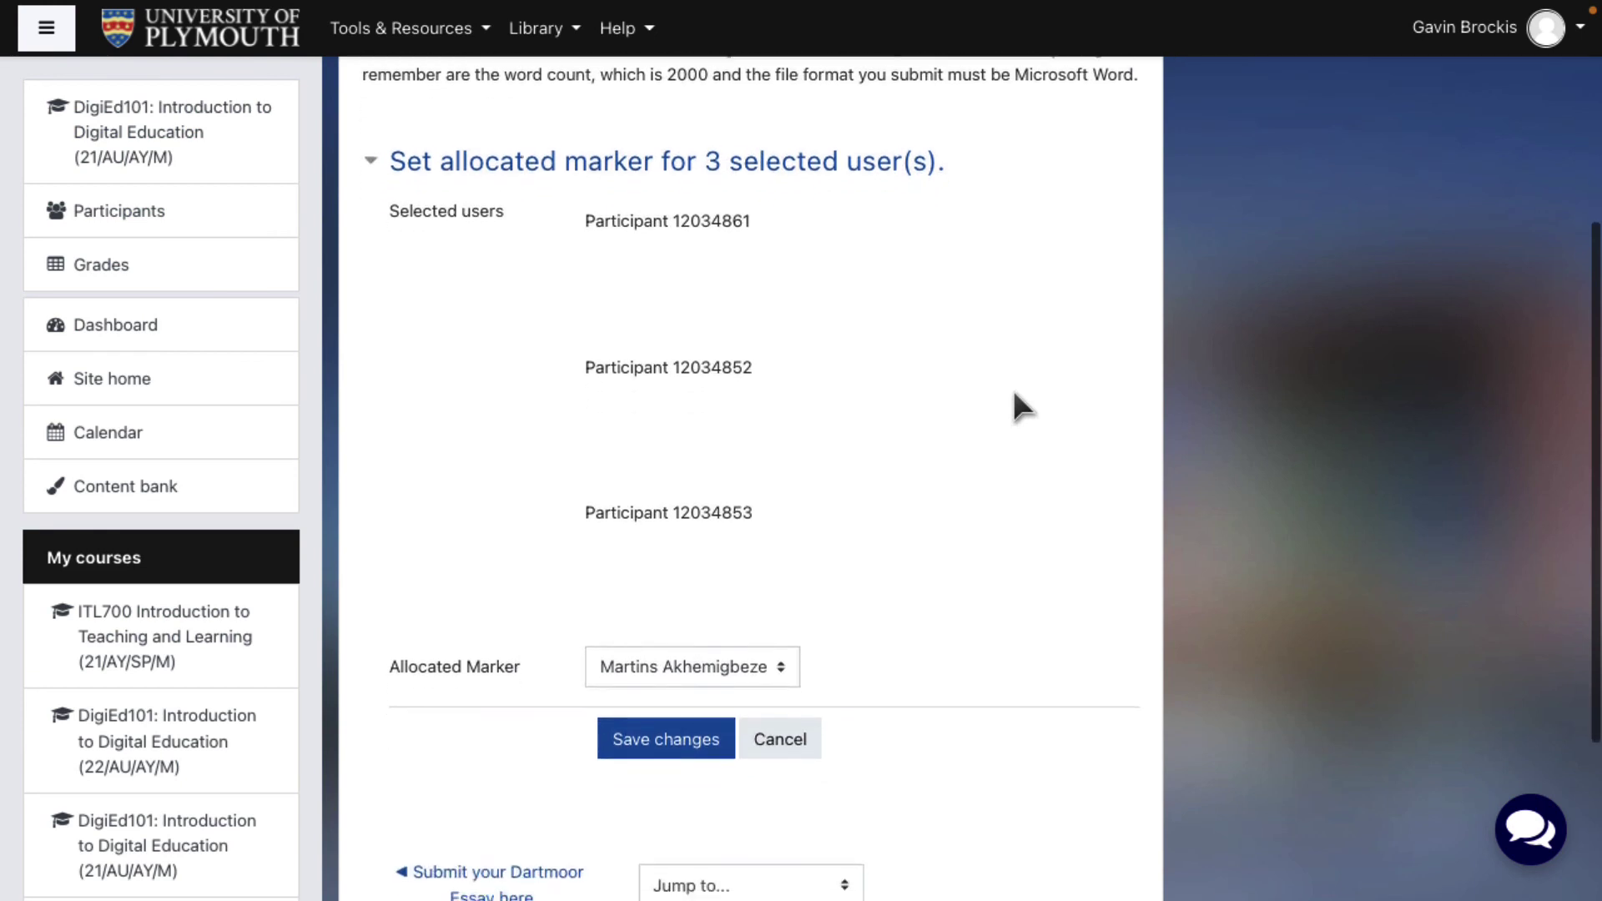
{"action": "left_click", "coordinate": [703, 668]}
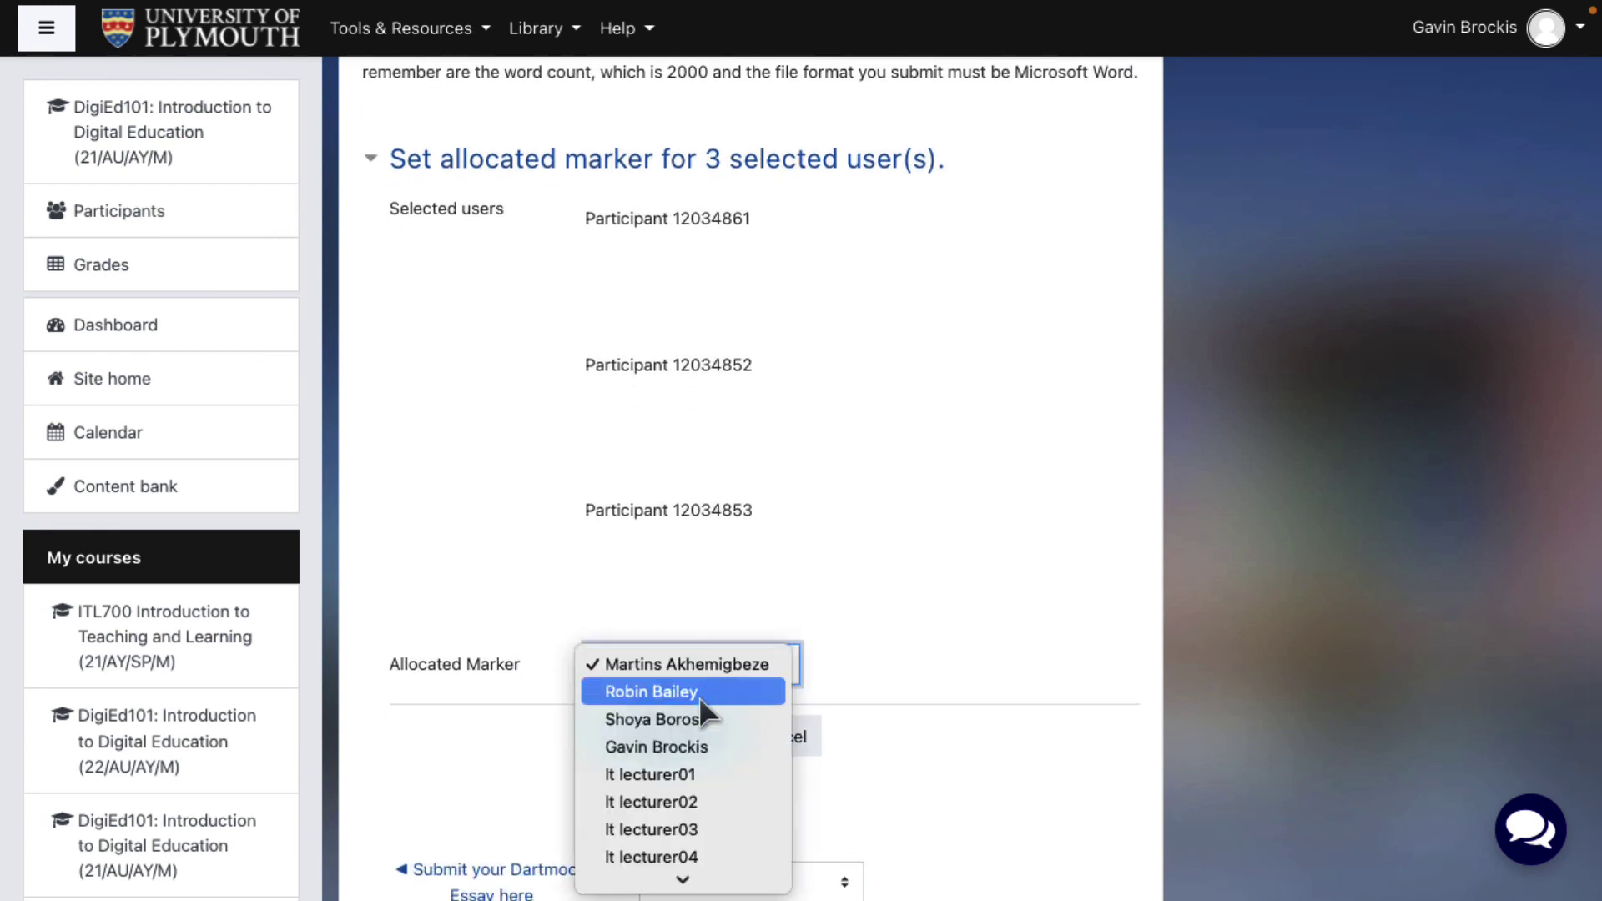